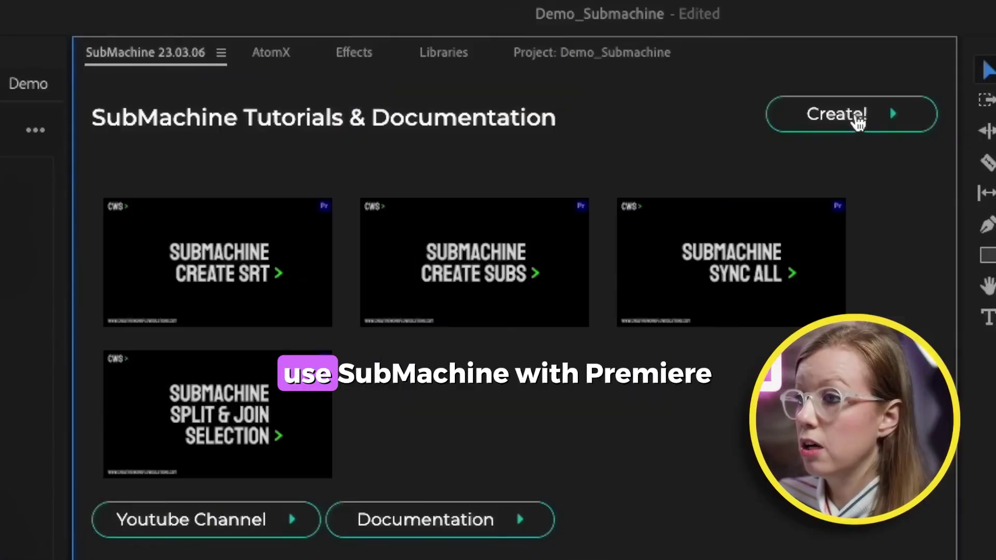
Start SubMachine's Create Subs for 1 HARMOZI - demo and show the sequence's captions
{"action": "left_click", "coordinate": [858, 123]}
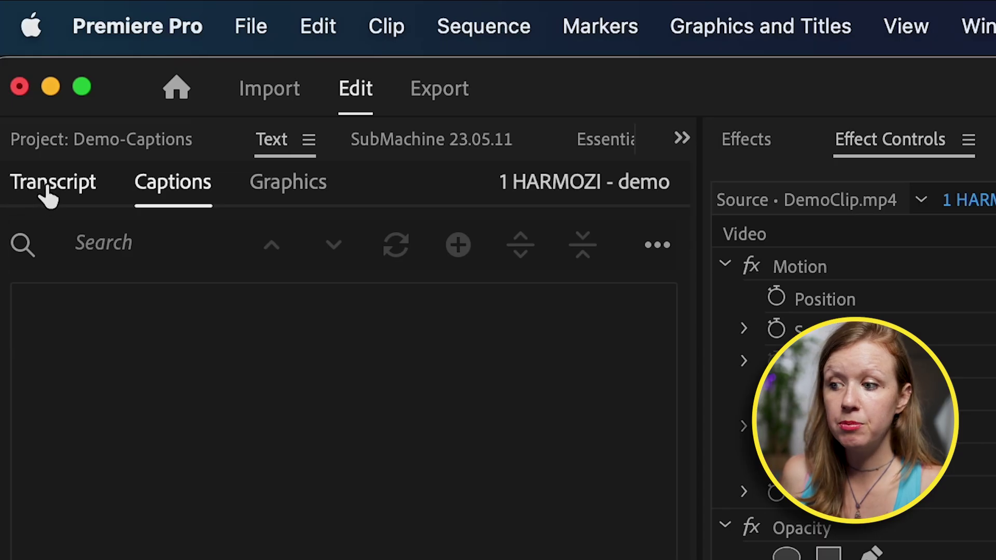
{"action": "left_click", "coordinate": [50, 195]}
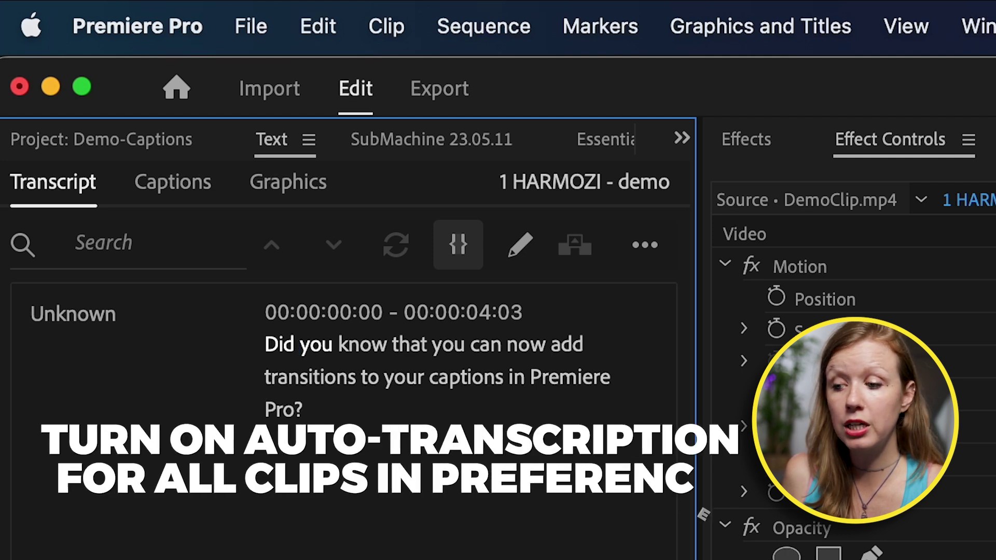
Enable Auto-transcribe all imported clips in Premiere Pro's Transcription preferences
{"action": "left_click", "coordinate": [131, 22]}
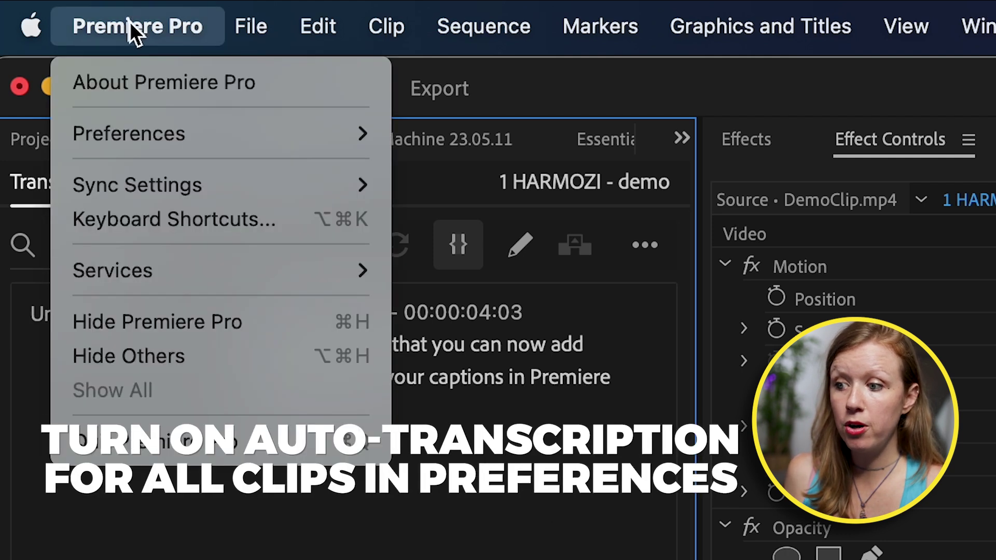
{"action": "mouse_move", "coordinate": [182, 151]}
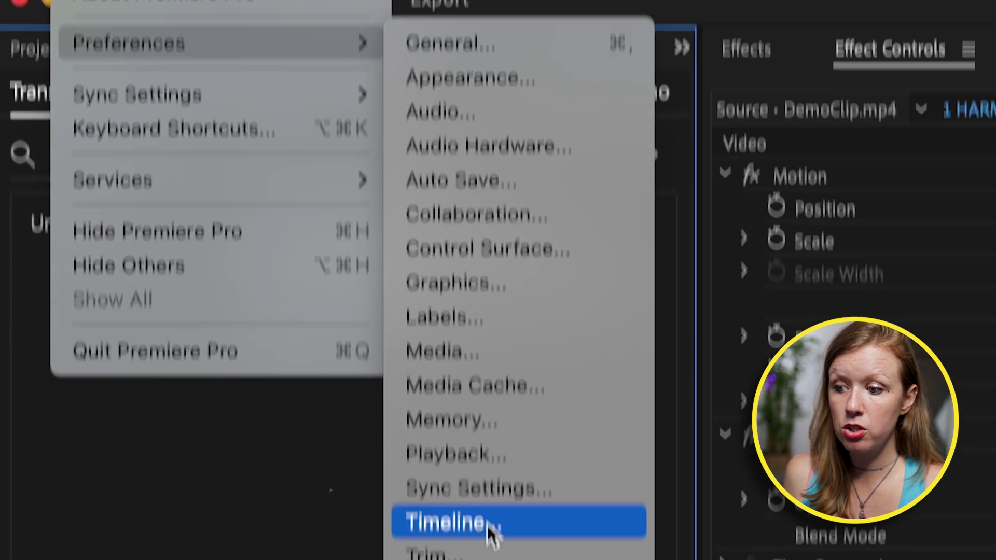
{"action": "left_click", "coordinate": [480, 446]}
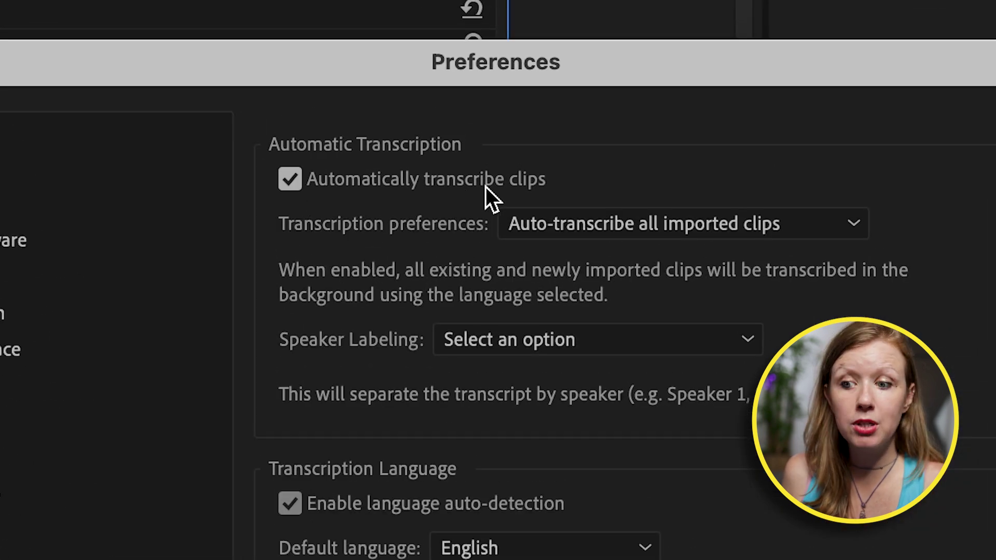
{"action": "left_click", "coordinate": [703, 229]}
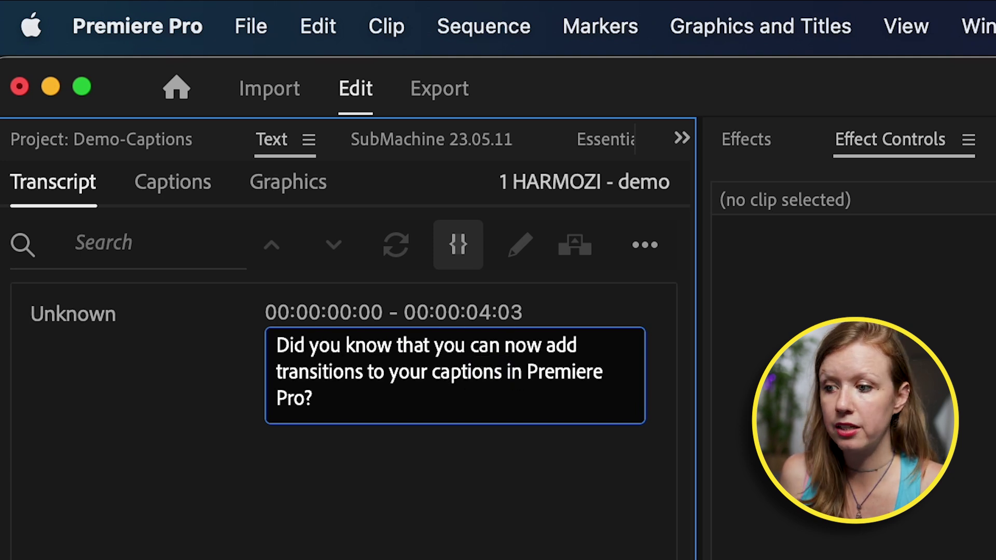
{"action": "key", "text": "Escape"}
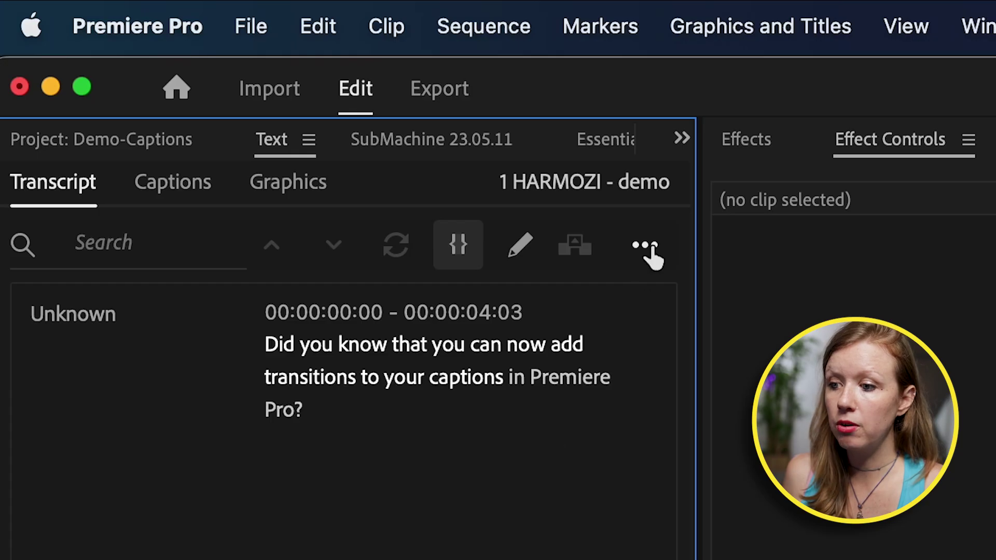
Create captions from the transcript with a 7-character maximum length and single-line layout
{"action": "left_click", "coordinate": [645, 245]}
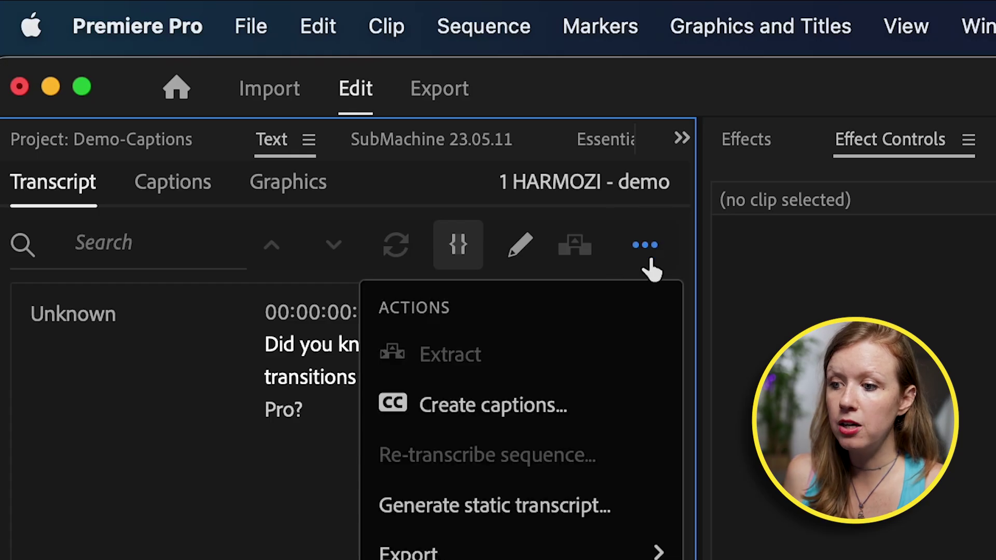
{"action": "left_click", "coordinate": [514, 416]}
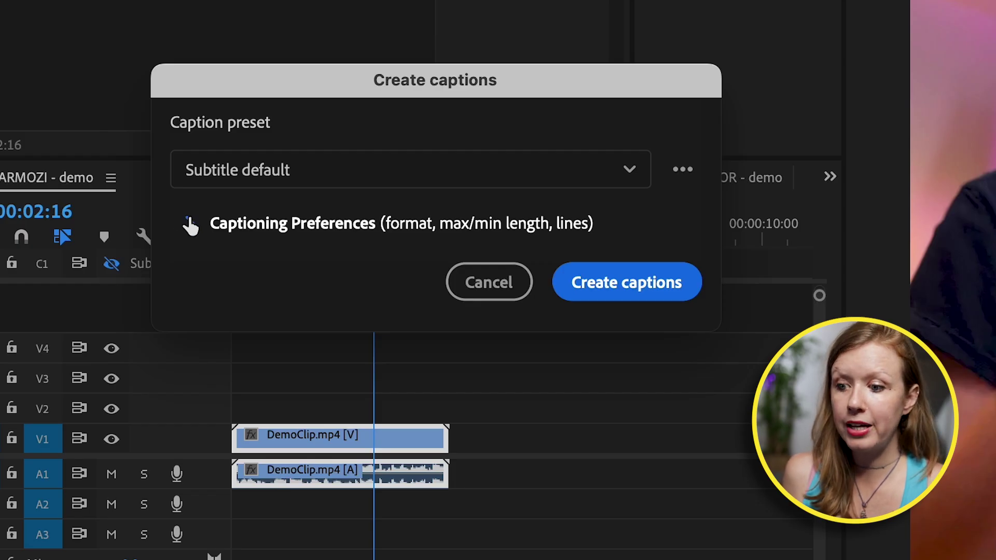
{"action": "left_click", "coordinate": [190, 223]}
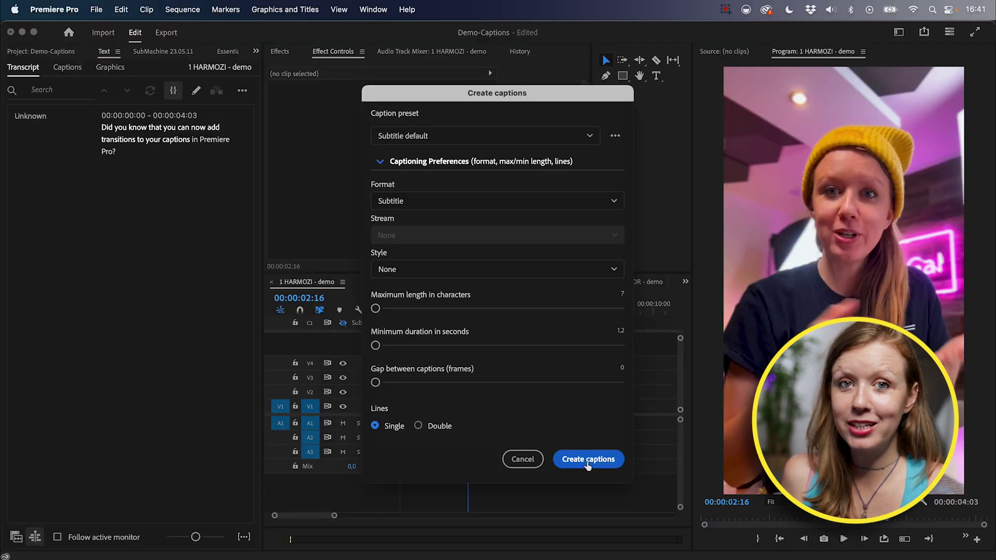
{"action": "left_click", "coordinate": [588, 459]}
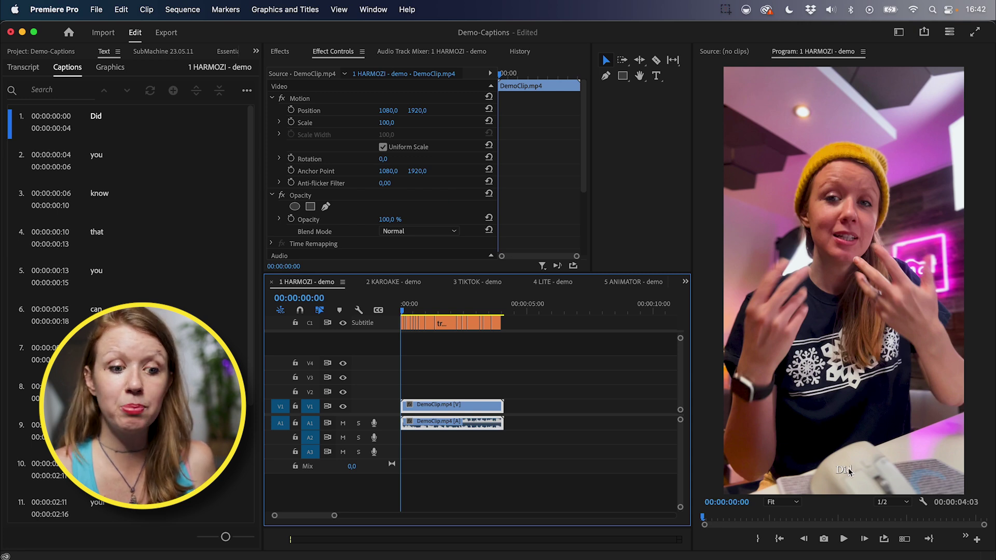
{"action": "key", "text": "space"}
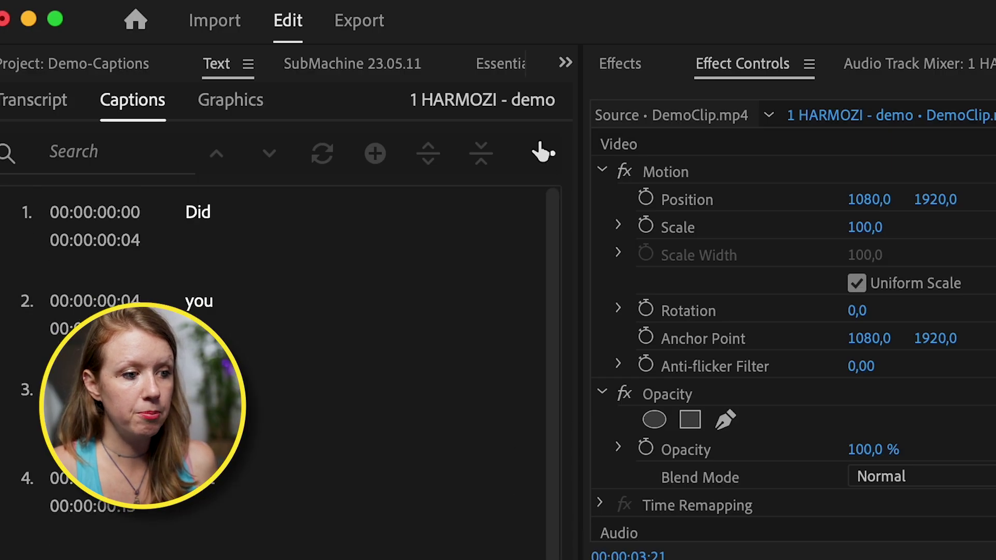
{"action": "left_click", "coordinate": [247, 91]}
Export the captions as an SRT file named DEMO GAL in the Demo folder
{"action": "mouse_move", "coordinate": [527, 330]}
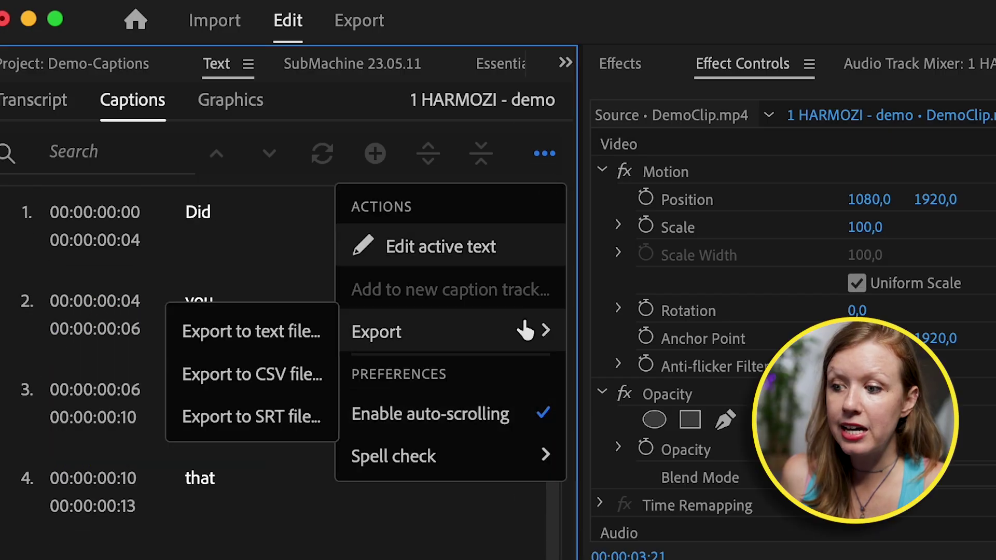
{"action": "left_click", "coordinate": [244, 426]}
{"action": "type", "text": "DEMO GA.srt"}
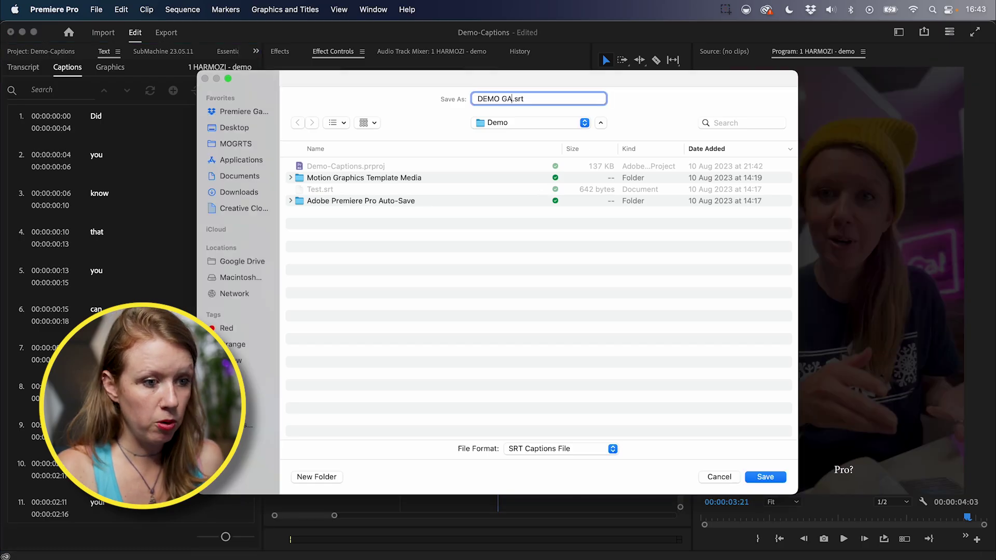
{"action": "type", "text": "L"}
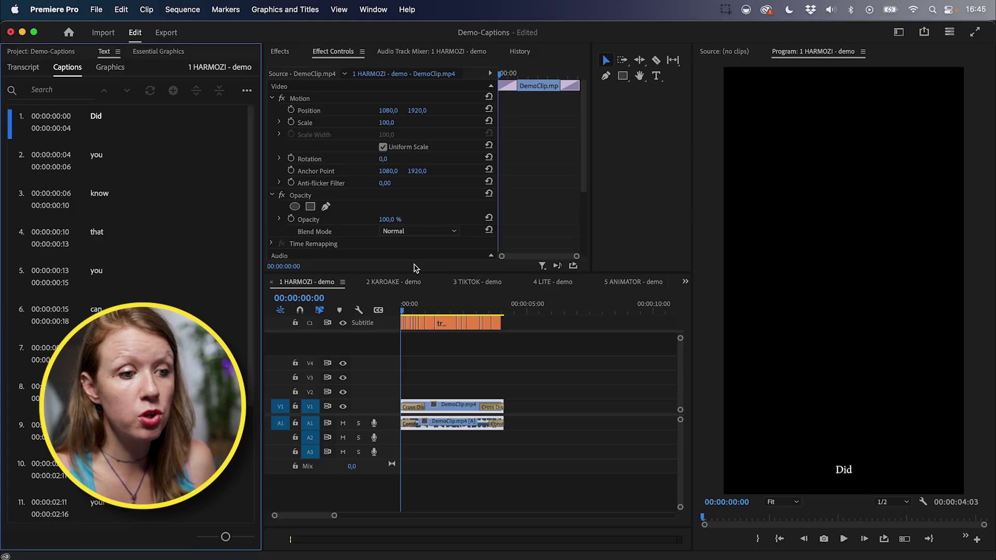
{"action": "left_click", "coordinate": [379, 10]}
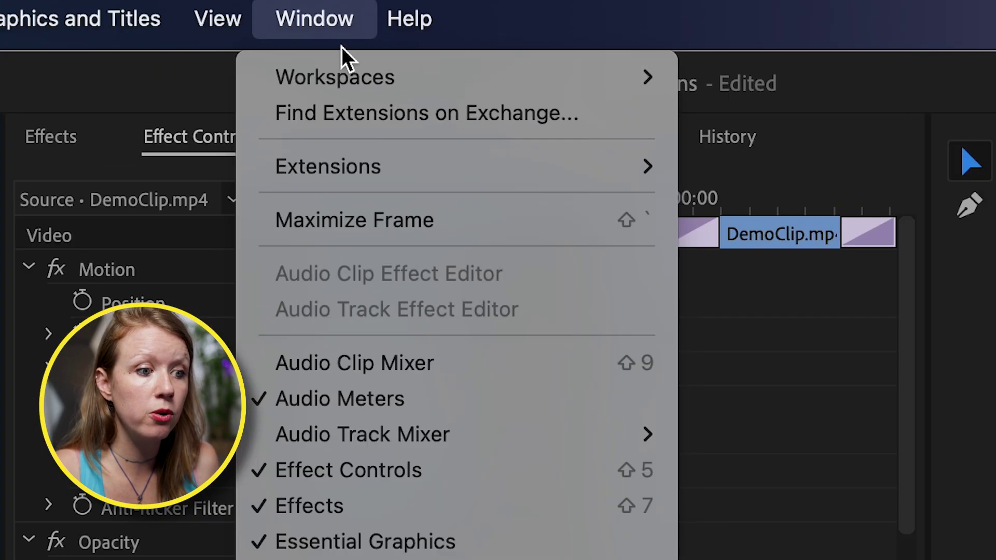
Open the SubMachine 23.05.11 extension panel and select its SRT field
{"action": "mouse_move", "coordinate": [414, 169]}
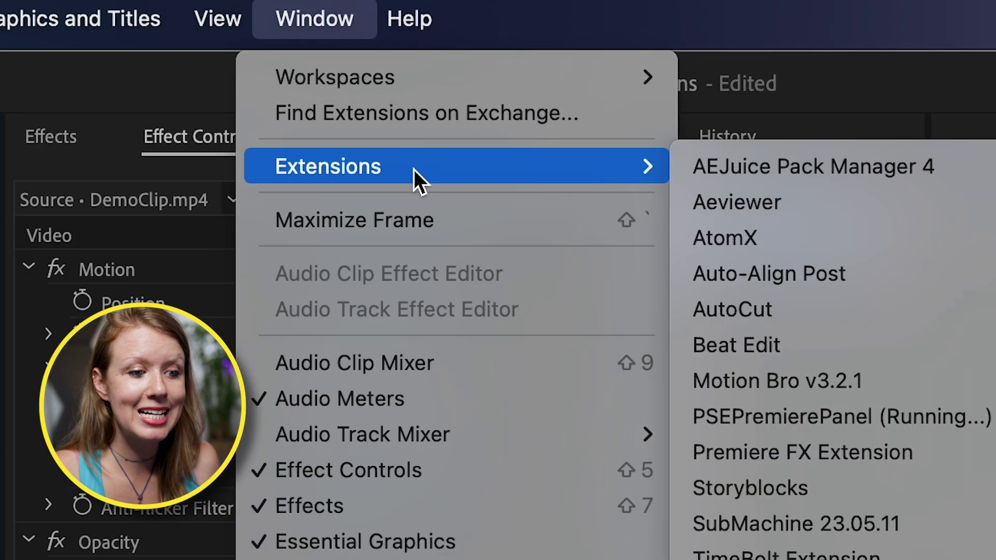
{"action": "left_click", "coordinate": [928, 534]}
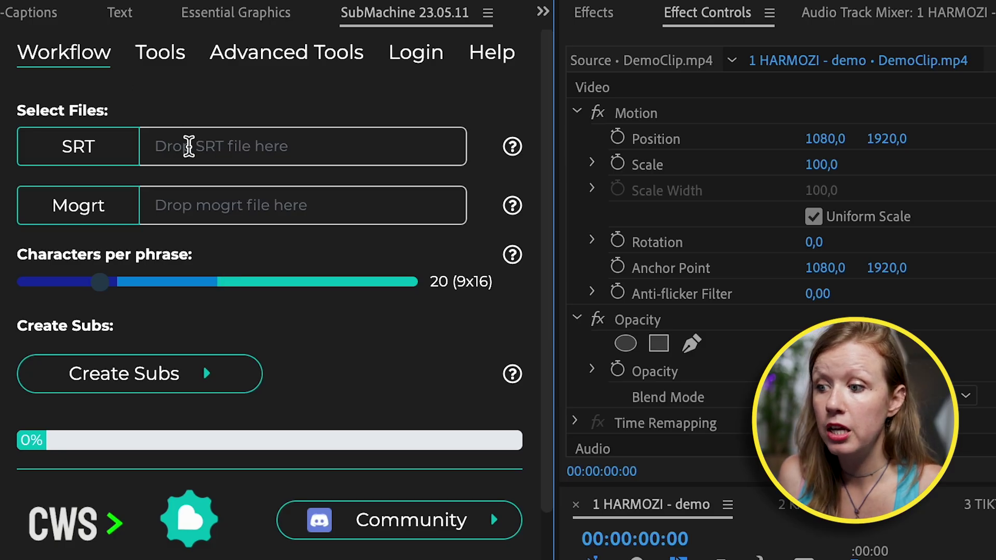
{"action": "left_click", "coordinate": [189, 147]}
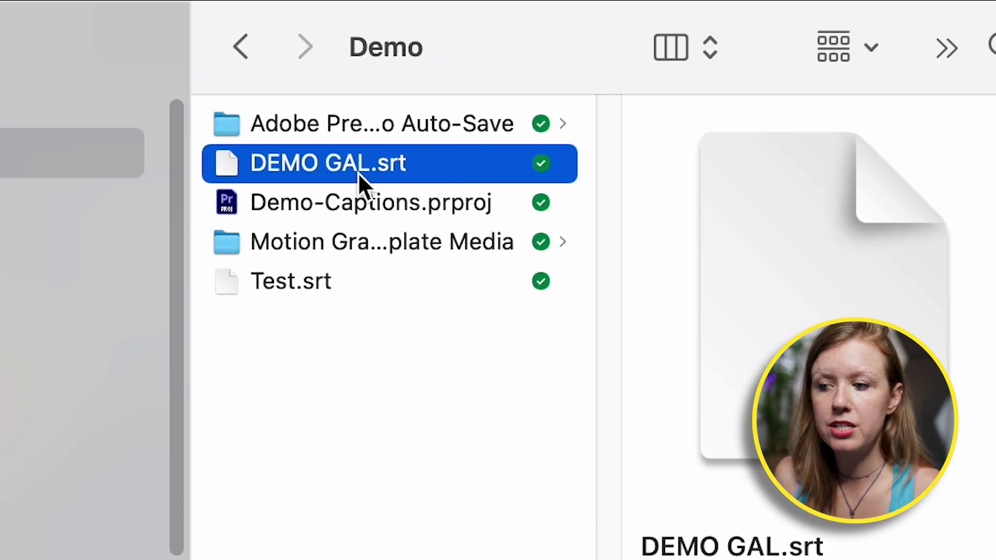
Load DEMO GAL.srt into SubMachine's SRT field and browse to the SubMachine 23 - Dynamo 2.2 mogrt folder
{"action": "left_click_drag", "start_coordinate": [356, 176], "coordinate": [366, 239]}
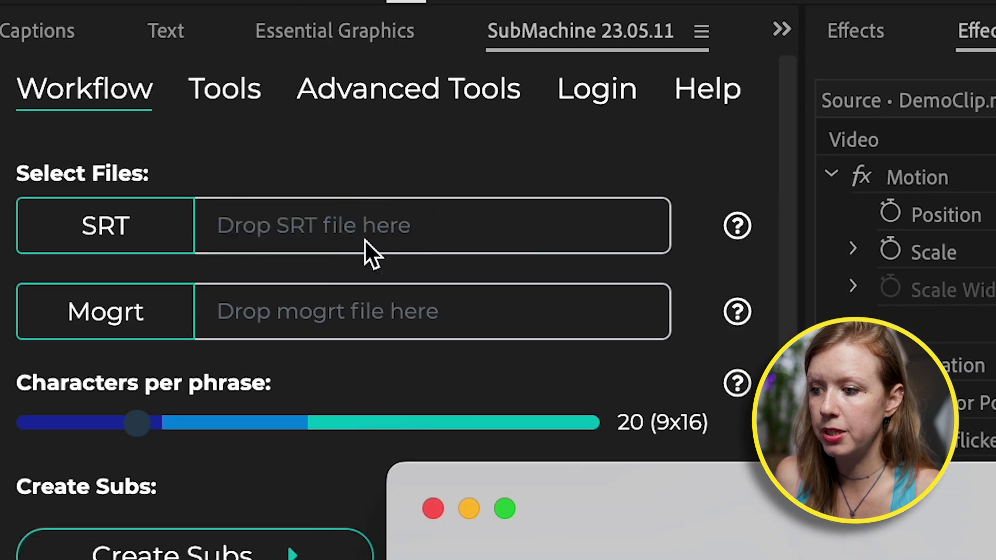
{"action": "left_click", "coordinate": [381, 309]}
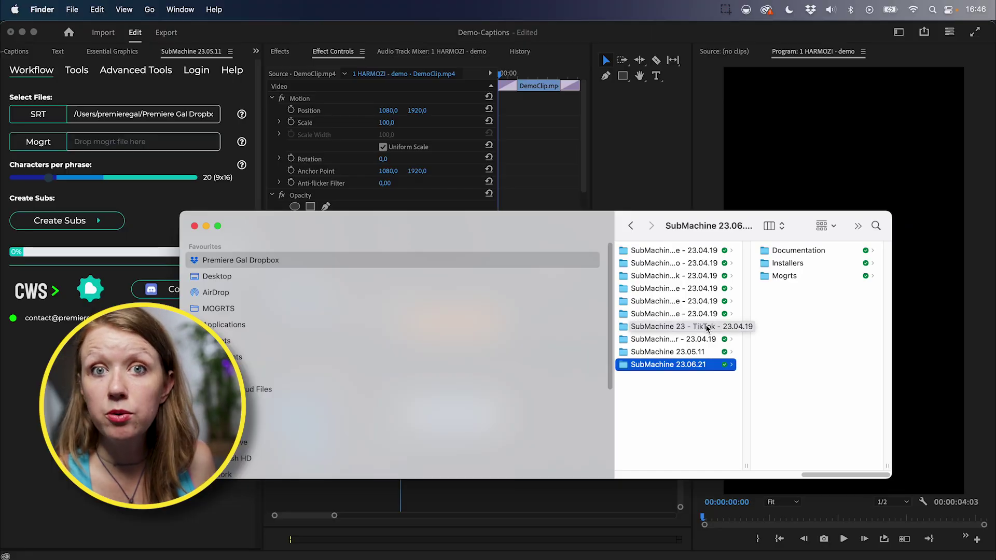
{"action": "left_click", "coordinate": [784, 276]}
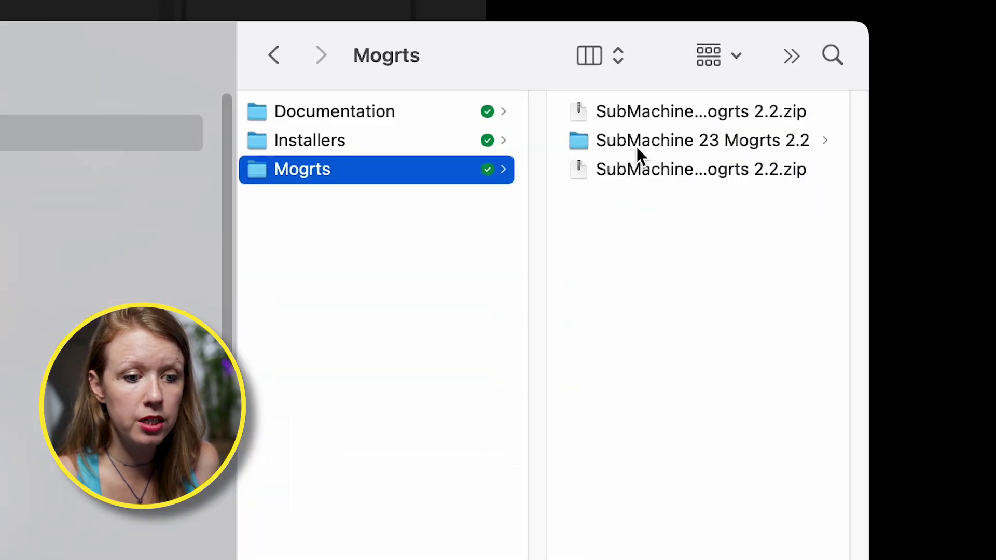
{"action": "left_click", "coordinate": [636, 144]}
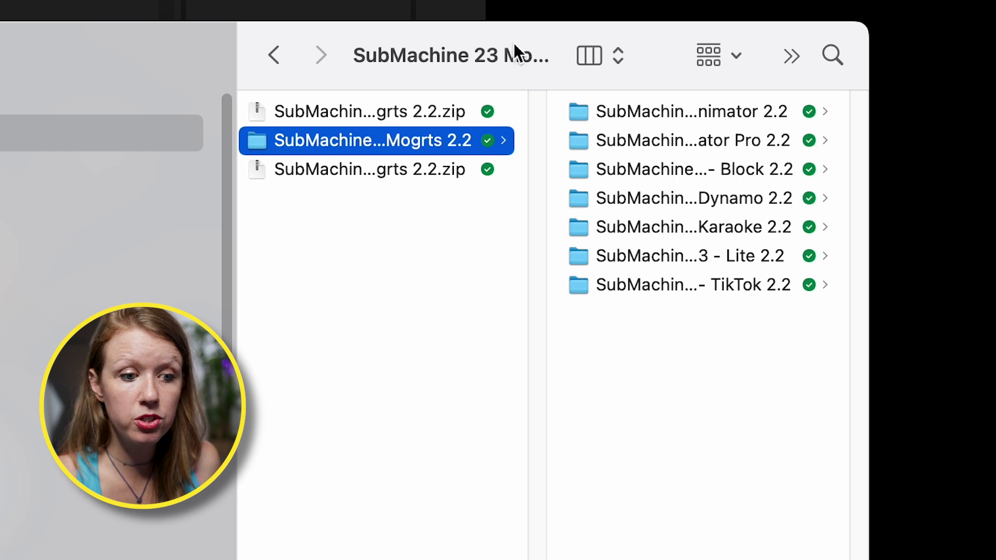
{"action": "left_click_drag", "start_coordinate": [869, 429], "coordinate": [925, 430]}
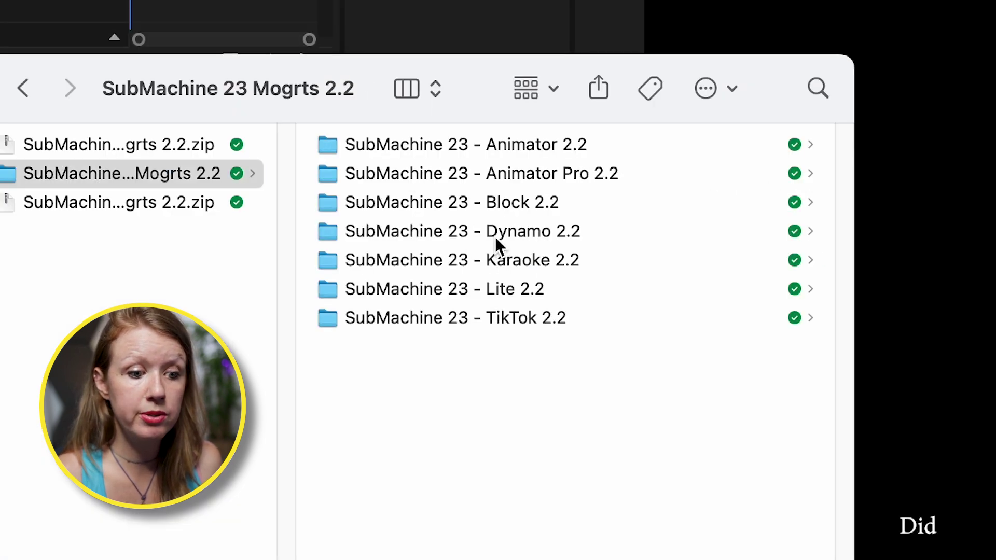
{"action": "left_click", "coordinate": [748, 205]}
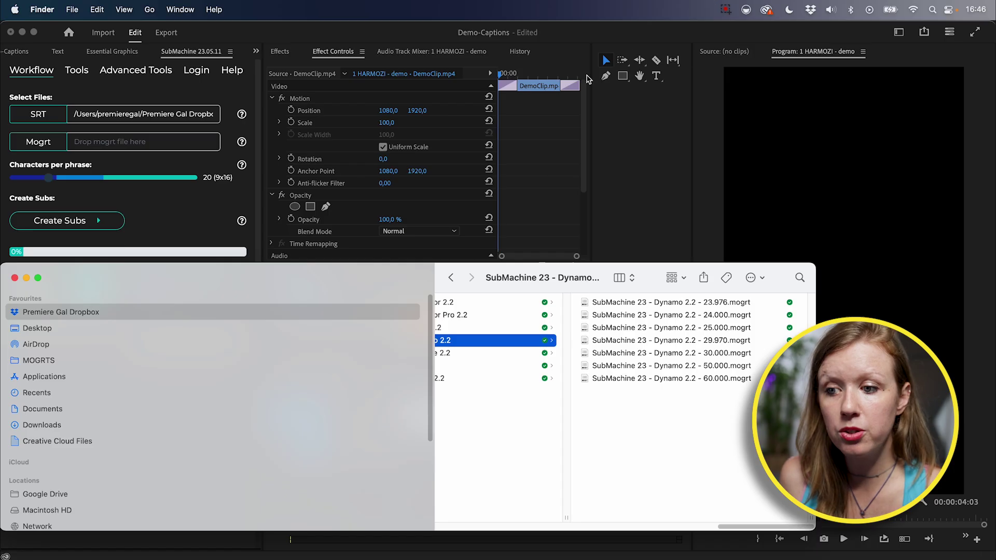
Select the 1 HARMOZI - demo sequence in the Demo bin and return to SubMachine
{"action": "key", "text": "super+h"}
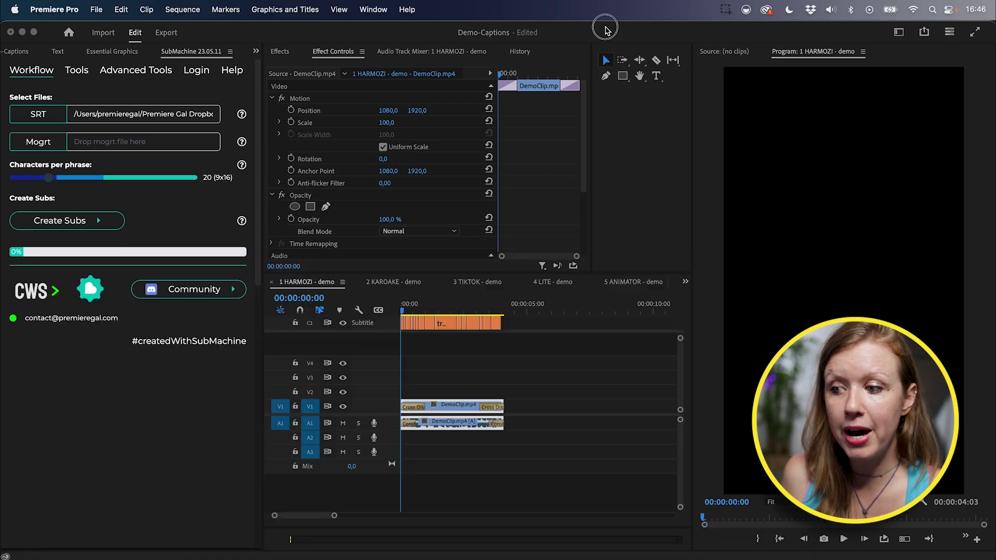
{"action": "left_click", "coordinate": [255, 51]}
{"action": "left_click", "coordinate": [283, 63]}
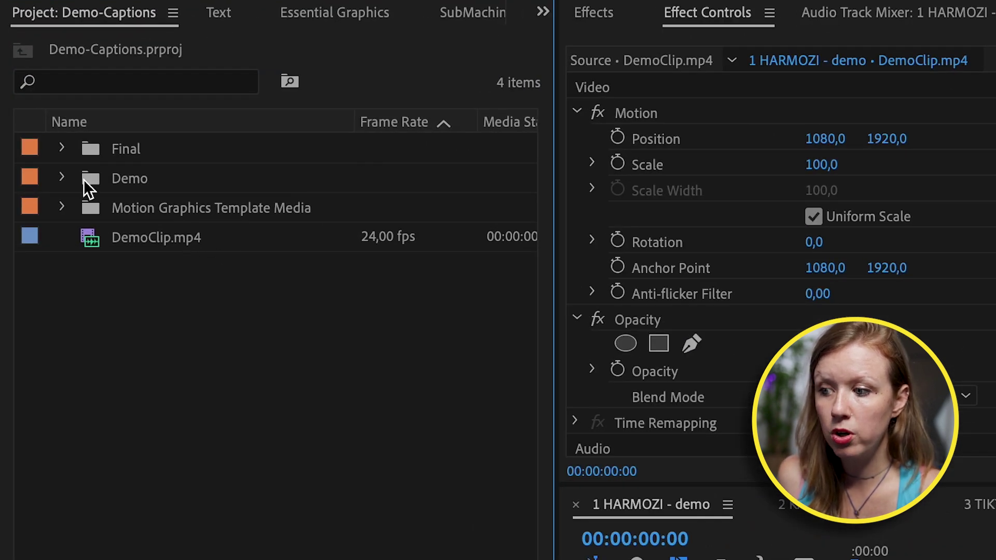
{"action": "left_click", "coordinate": [63, 179]}
{"action": "left_click", "coordinate": [160, 214]}
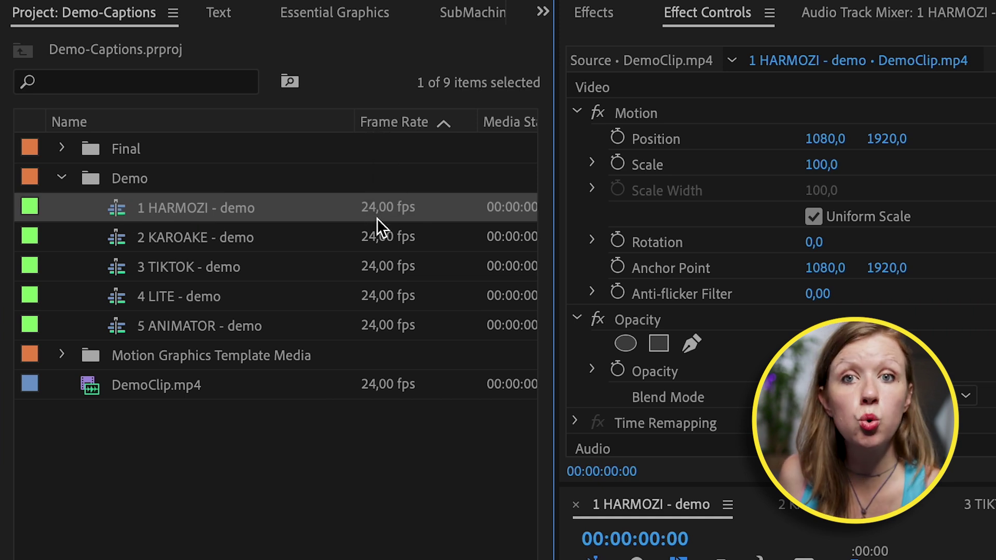
{"action": "left_click", "coordinate": [469, 10]}
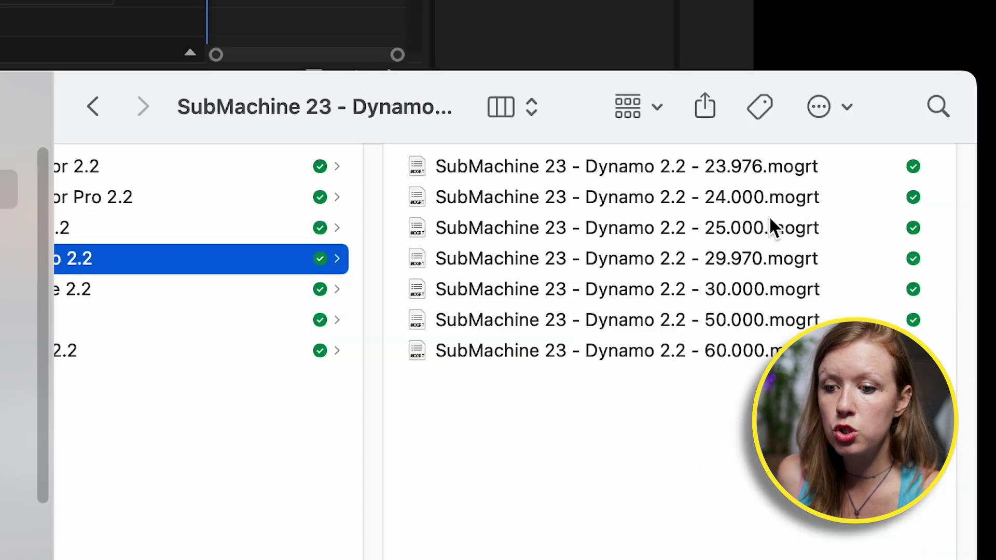
Load the 24.000 fps Dynamo 2.2 .mogrt into SubMachine's Mogrt field and lower characters per phrase
{"action": "left_click", "coordinate": [668, 332]}
{"action": "left_click_drag", "start_coordinate": [382, 201], "coordinate": [0, 0]}
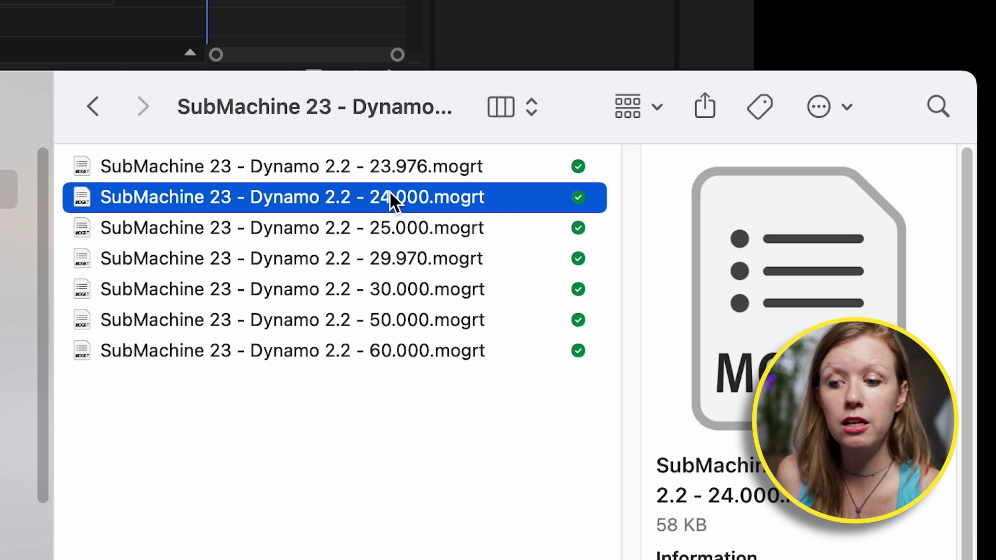
{"action": "left_click_drag", "start_coordinate": [171, 140], "coordinate": [171, 136]}
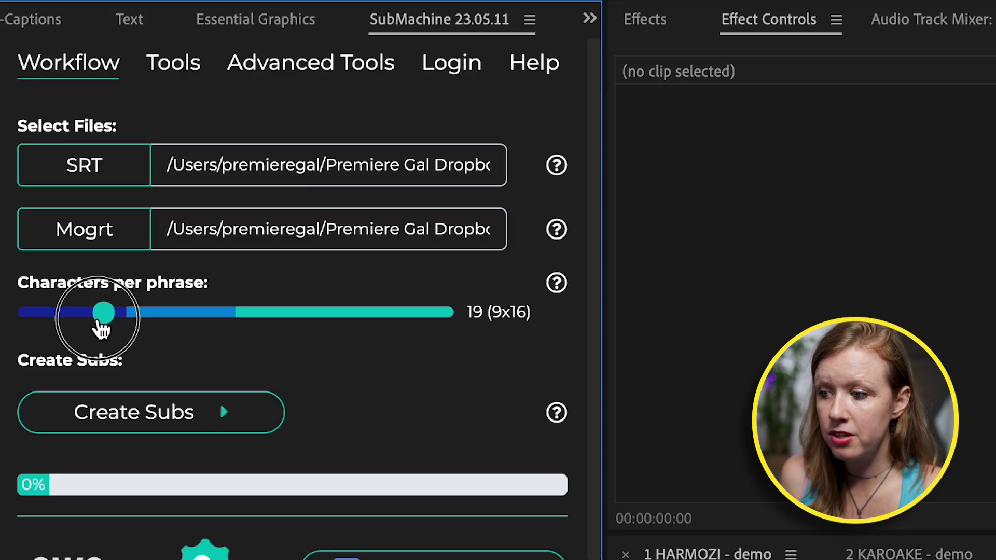
{"action": "left_click_drag", "start_coordinate": [107, 329], "coordinate": [194, 350]}
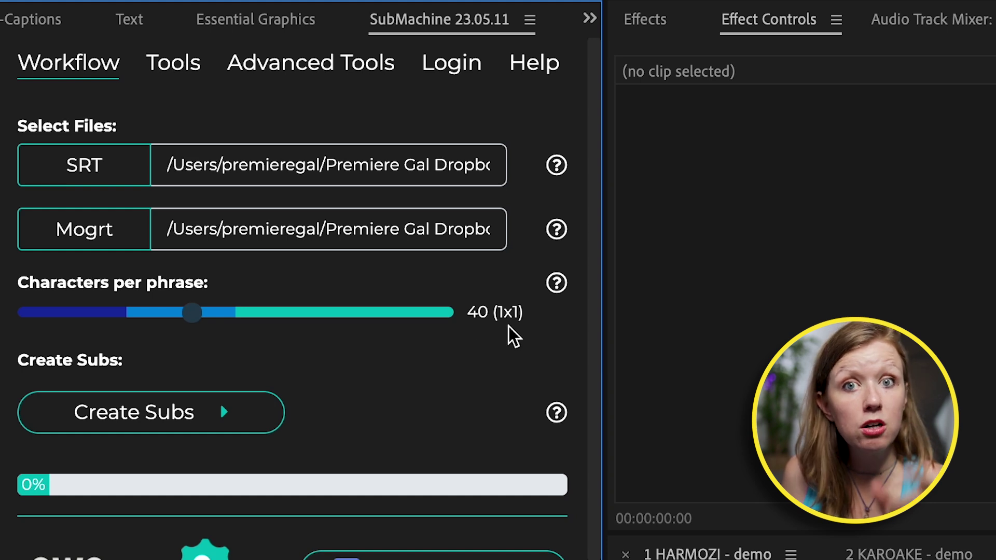
Adjust the Characters per phrase slider, finally settling on 16 (9x16)
{"action": "left_click_drag", "start_coordinate": [202, 313], "coordinate": [305, 333]}
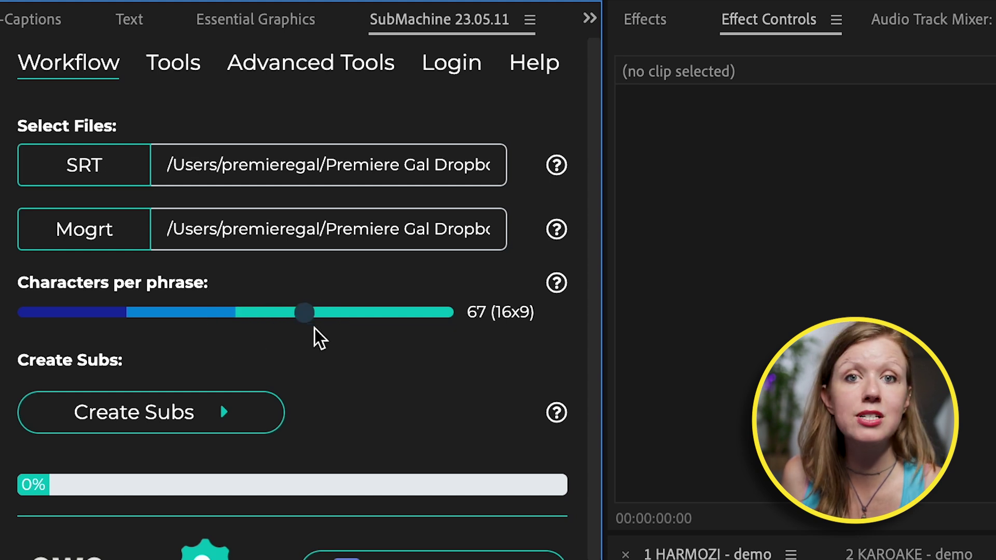
{"action": "left_click_drag", "start_coordinate": [338, 326], "coordinate": [298, 332]}
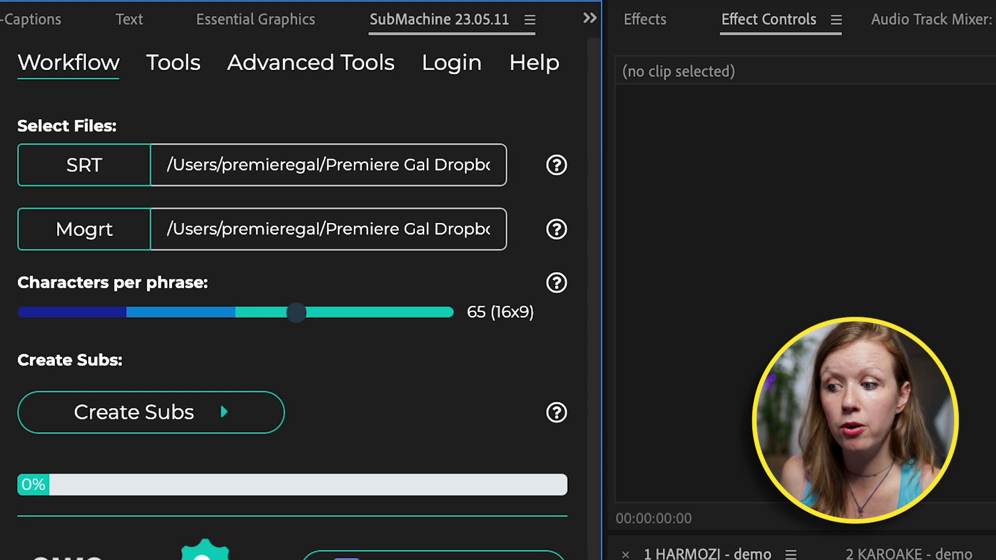
{"action": "left_click_drag", "start_coordinate": [298, 320], "coordinate": [94, 332]}
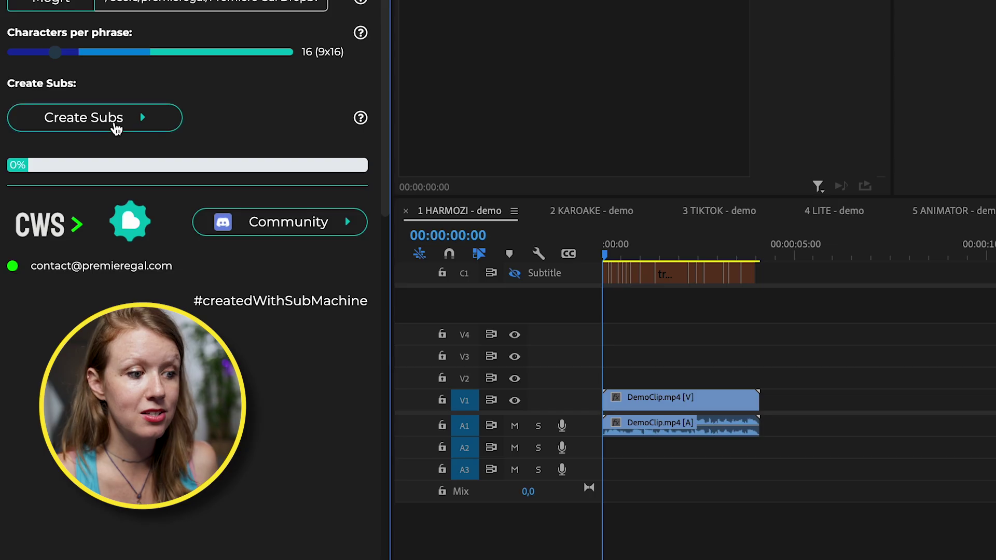
Generate the word-by-word Dynamo 2.2 captions on V2 and V3, preview them, and view their Essential Graphics settings
{"action": "left_click", "coordinate": [115, 126]}
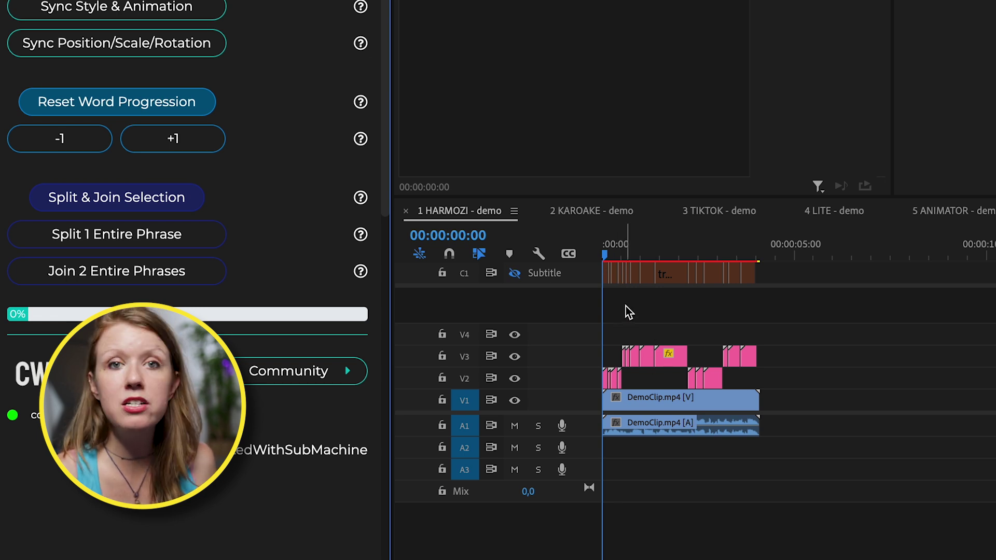
{"action": "key", "text": "space"}
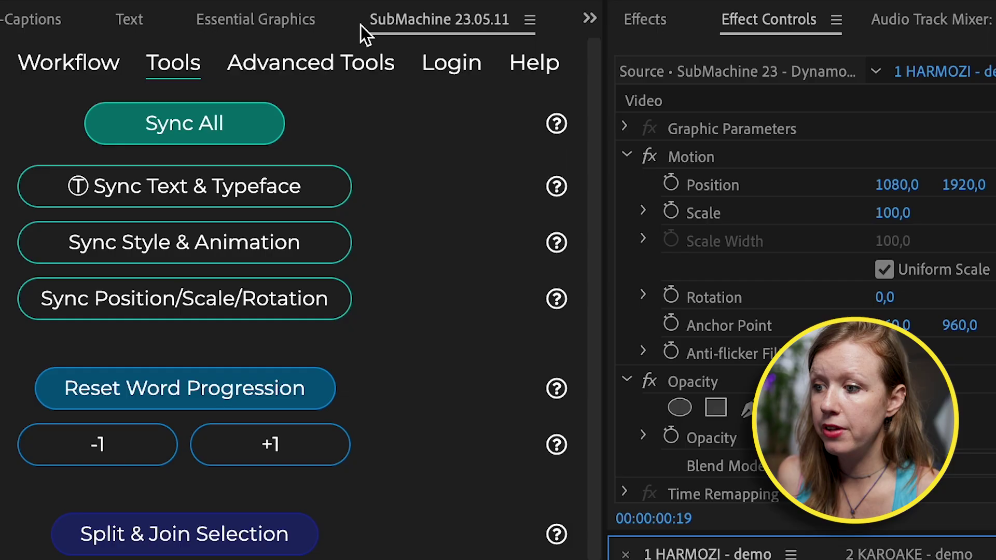
{"action": "left_click", "coordinate": [262, 19]}
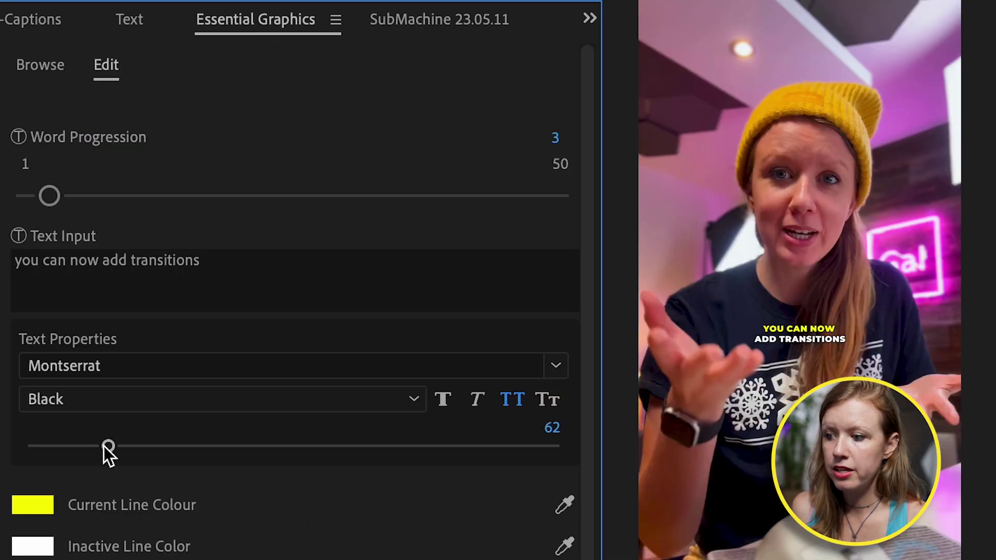
Set the caption text size to 128 and the current line colour to gold F8BE04
{"action": "left_click_drag", "start_coordinate": [156, 450], "coordinate": [198, 447]}
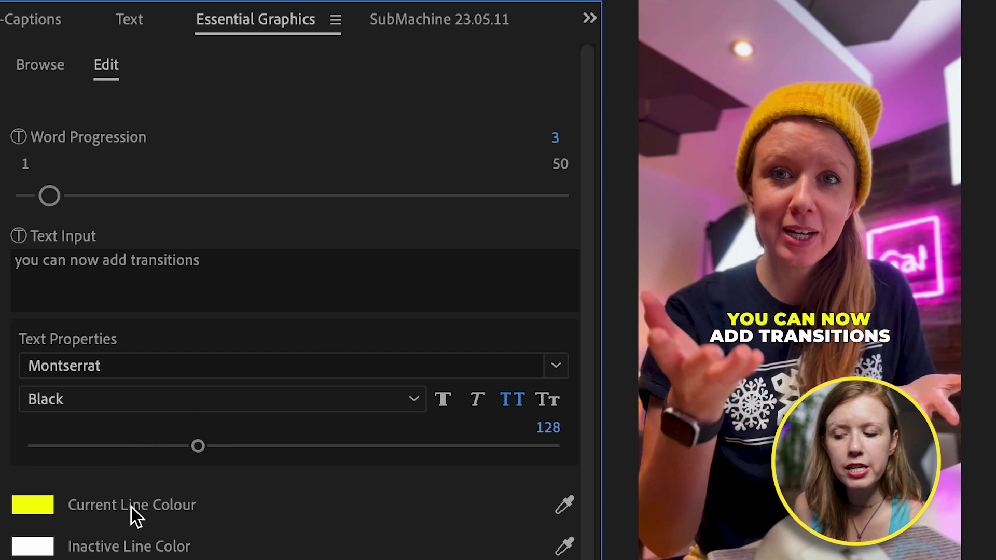
{"action": "left_click", "coordinate": [38, 503]}
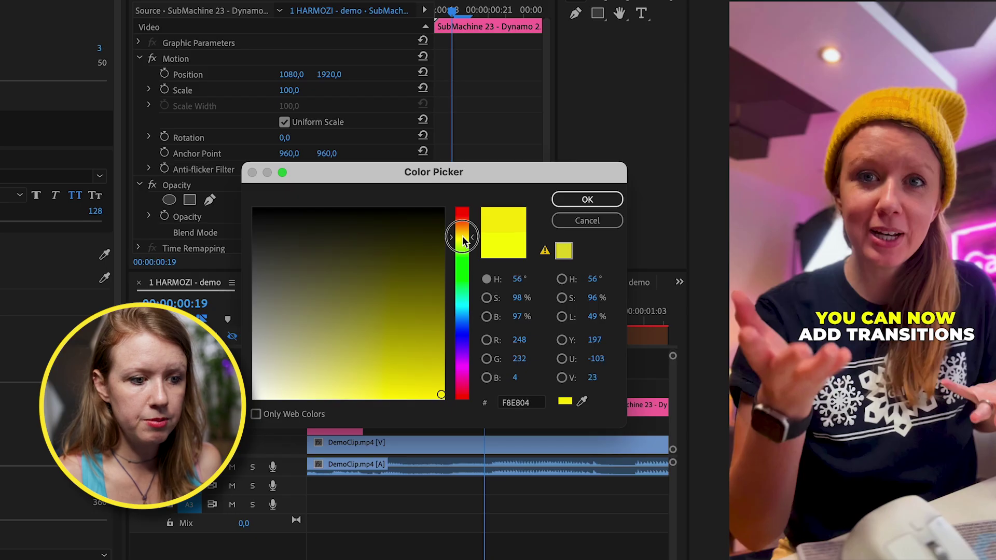
{"action": "left_click_drag", "start_coordinate": [462, 236], "coordinate": [462, 231]}
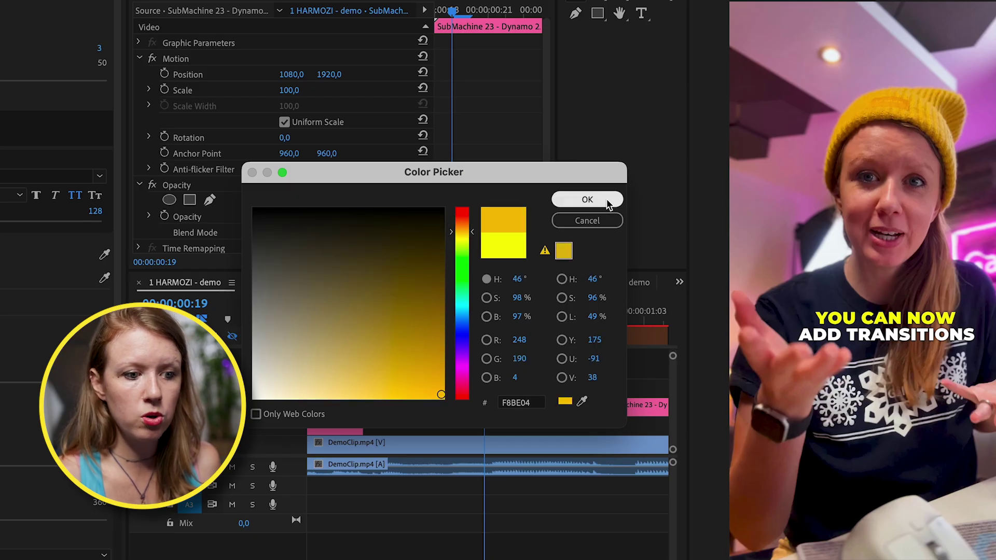
{"action": "left_click", "coordinate": [588, 199]}
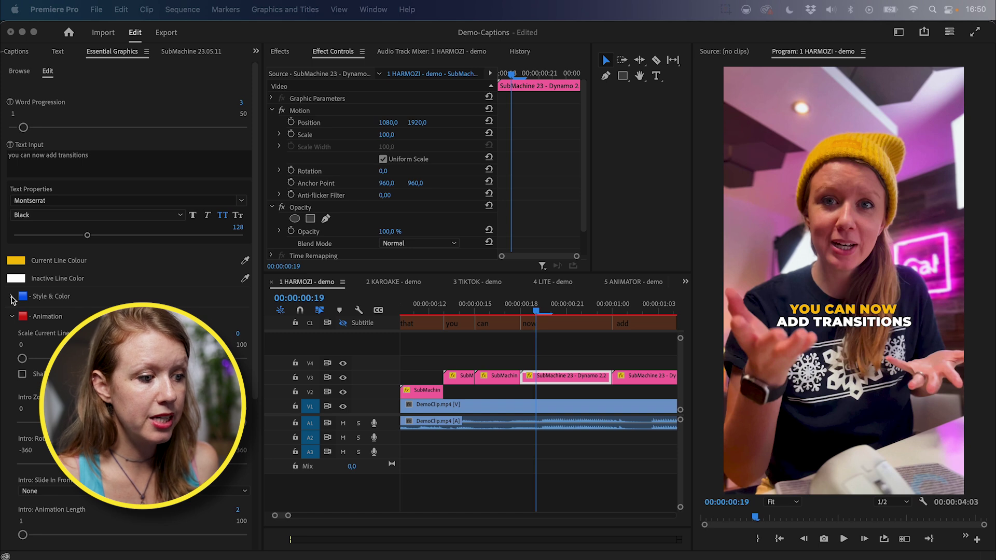
{"action": "left_click", "coordinate": [11, 299]}
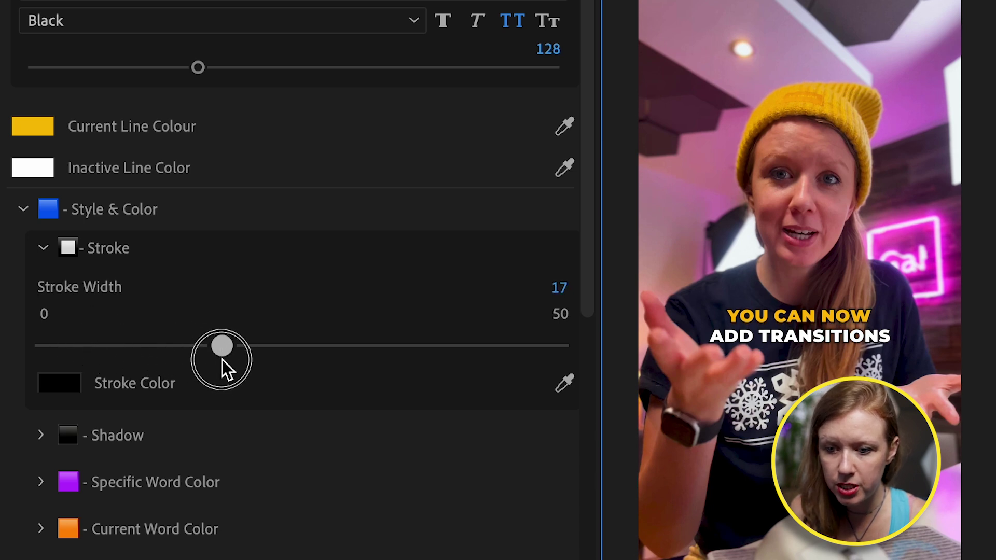
Thicken the black caption stroke to width 24 and scale the current line to 51
{"action": "mouse_move", "coordinate": [263, 369]}
{"action": "left_mouse_down"}
{"action": "mouse_move", "coordinate": [315, 395]}
{"action": "mouse_move", "coordinate": [326, 392]}
{"action": "mouse_move", "coordinate": [263, 388]}
{"action": "mouse_move", "coordinate": [551, 399]}
{"action": "mouse_move", "coordinate": [263, 383]}
{"action": "mouse_move", "coordinate": [445, 380]}
{"action": "mouse_move", "coordinate": [287, 381]}
{"action": "left_mouse_up"}
{"action": "scroll", "coordinate": [158, 502], "scroll_direction": "down", "scroll_amount": 5}
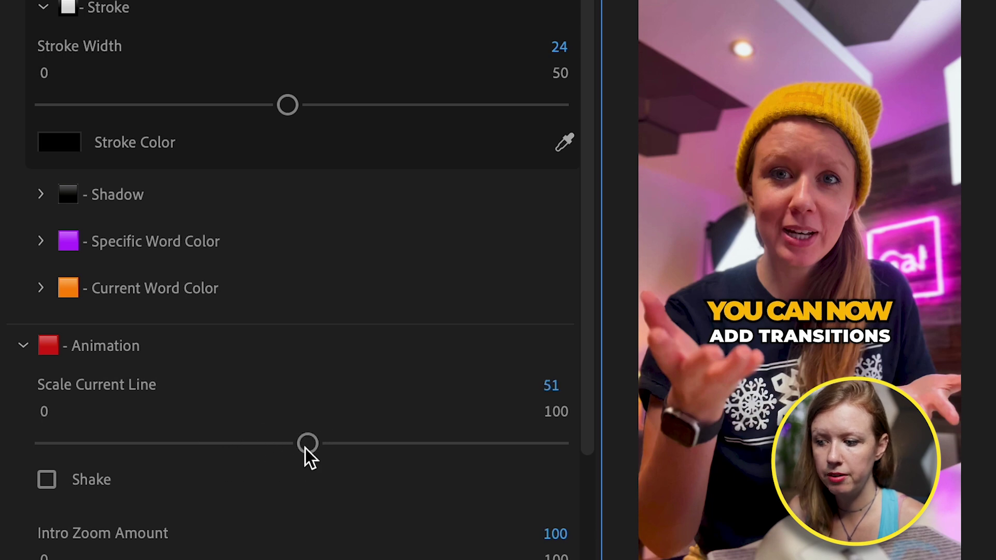
{"action": "scroll", "coordinate": [305, 448], "scroll_direction": "down", "scroll_amount": 10}
Set caption character tracking to 15 and reduce the leading to -4
{"action": "left_click", "coordinate": [29, 379]}
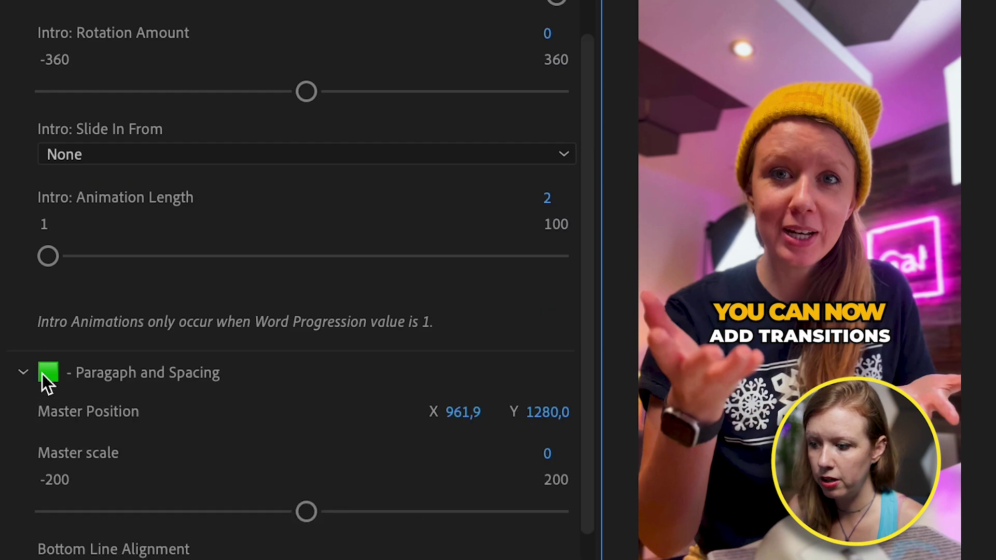
{"action": "scroll", "coordinate": [204, 29], "scroll_direction": "down", "scroll_amount": 8}
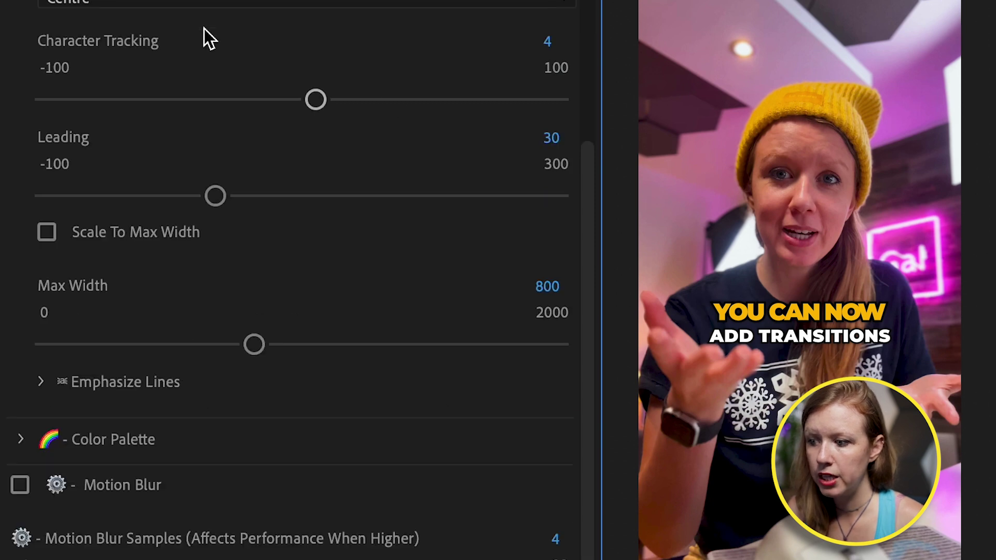
{"action": "left_click_drag", "start_coordinate": [320, 98], "coordinate": [338, 93]}
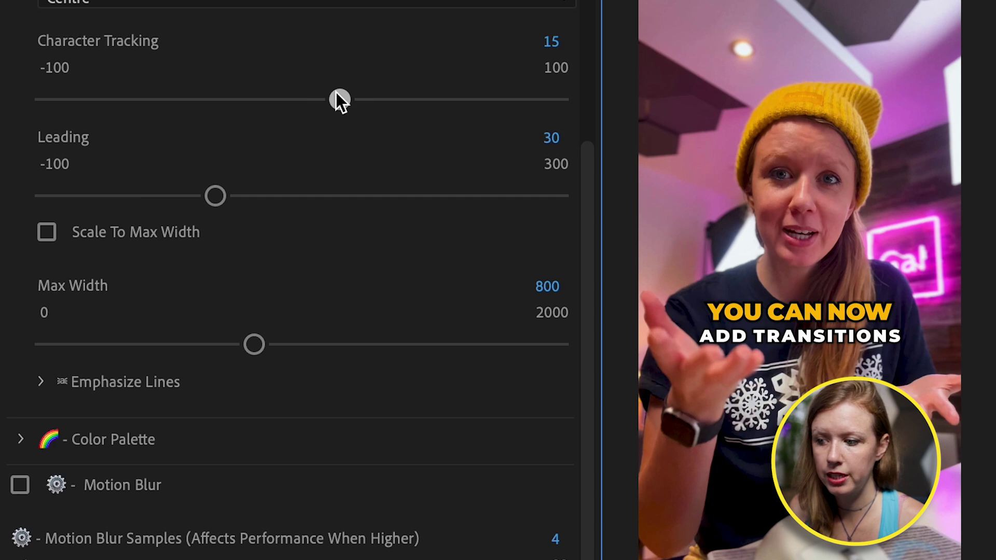
{"action": "left_click_drag", "start_coordinate": [219, 200], "coordinate": [168, 227]}
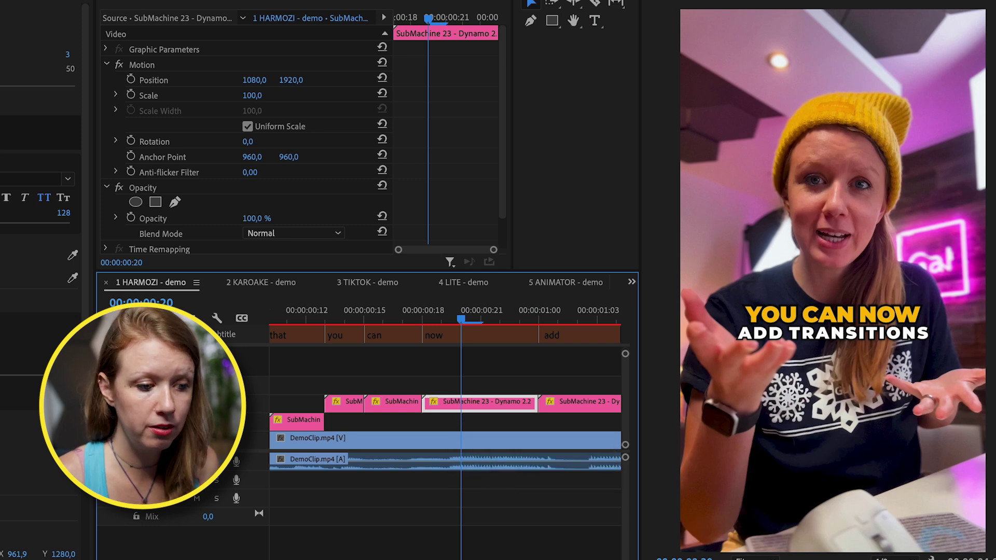
{"action": "scroll", "coordinate": [496, 442], "scroll_direction": "down", "scroll_amount": 4}
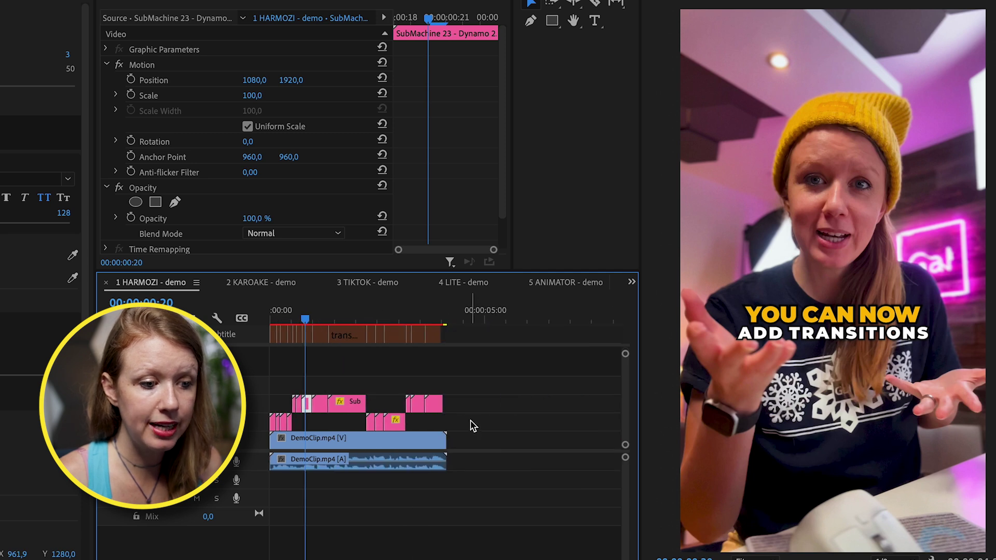
Marquee-select all the pink caption clips, then pick one caption clip to inspect
{"action": "left_click_drag", "start_coordinate": [471, 421], "coordinate": [288, 384]}
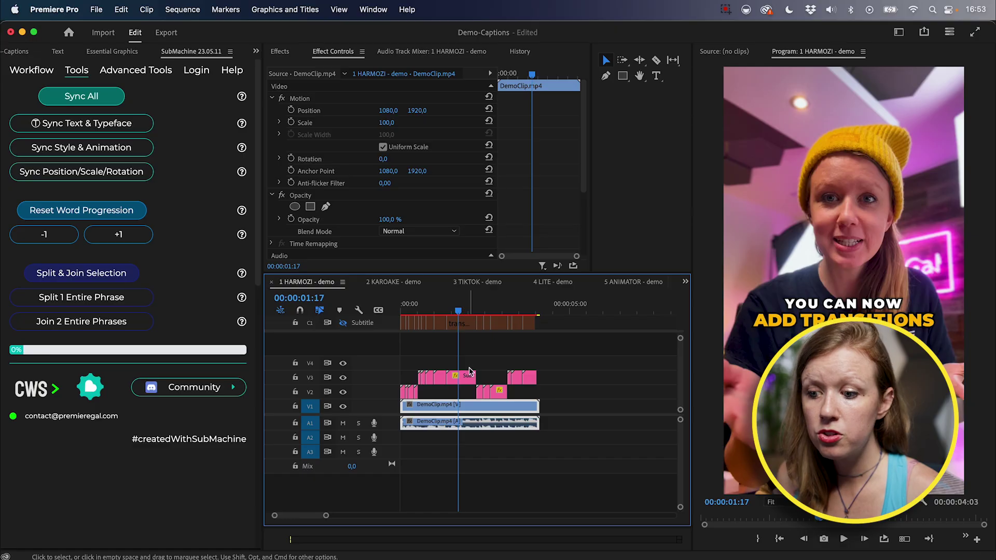
{"action": "left_click", "coordinate": [470, 372]}
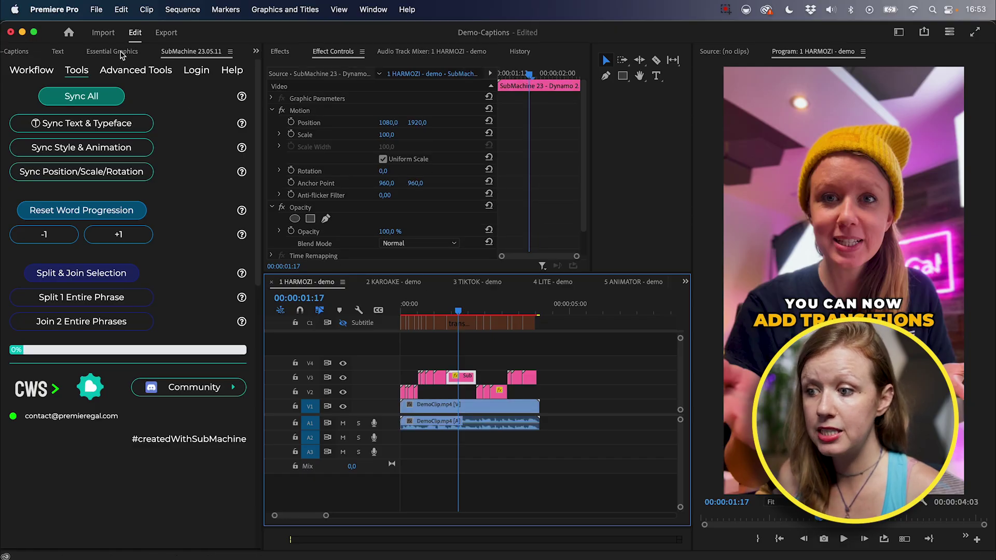
Review the caption's Essential Graphics animation settings, return to SubMachine Tools, and preview the clip
{"action": "left_click", "coordinate": [121, 54]}
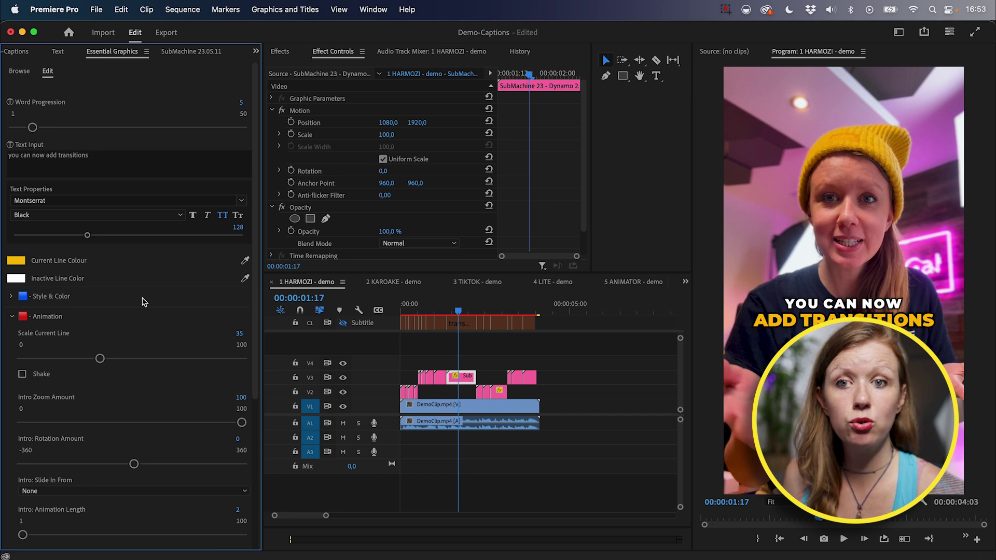
{"action": "scroll", "coordinate": [174, 321], "scroll_direction": "down", "scroll_amount": 2}
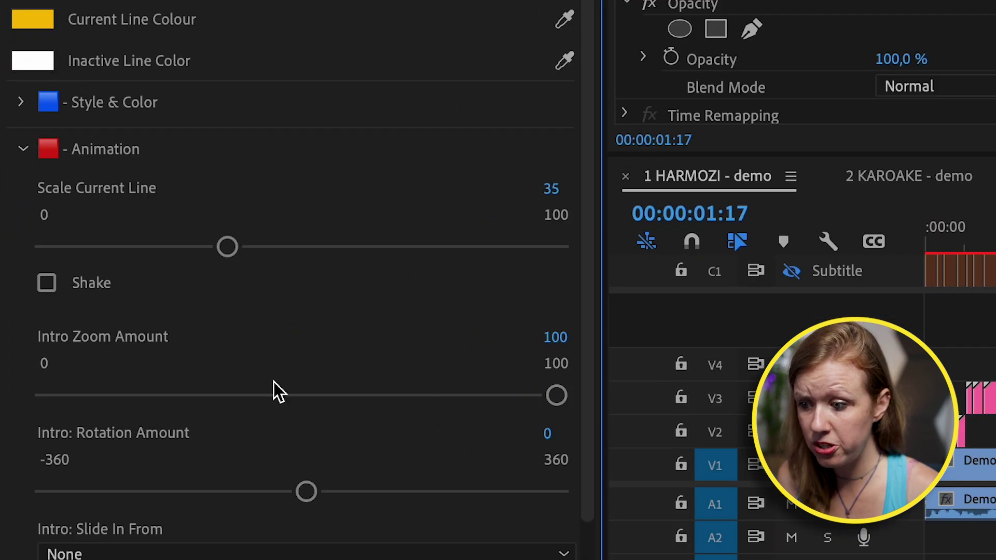
{"action": "scroll", "coordinate": [270, 387], "scroll_direction": "down", "scroll_amount": 1}
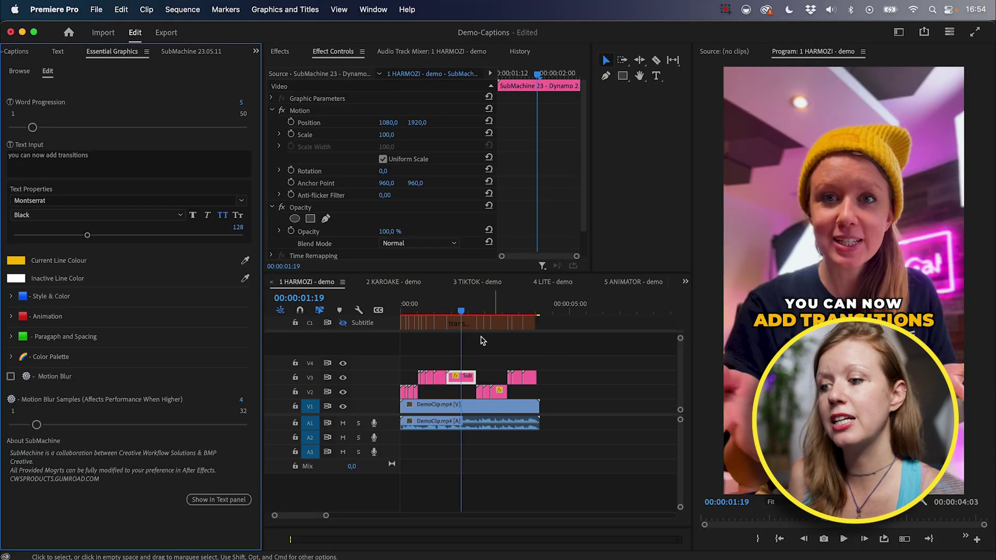
{"action": "left_click", "coordinate": [191, 51]}
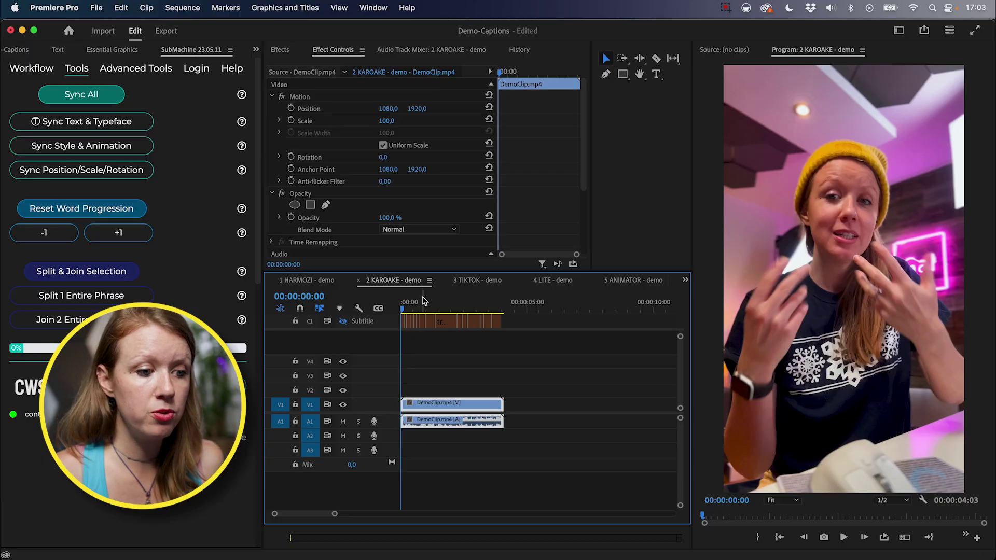
{"action": "left_click", "coordinate": [413, 303]}
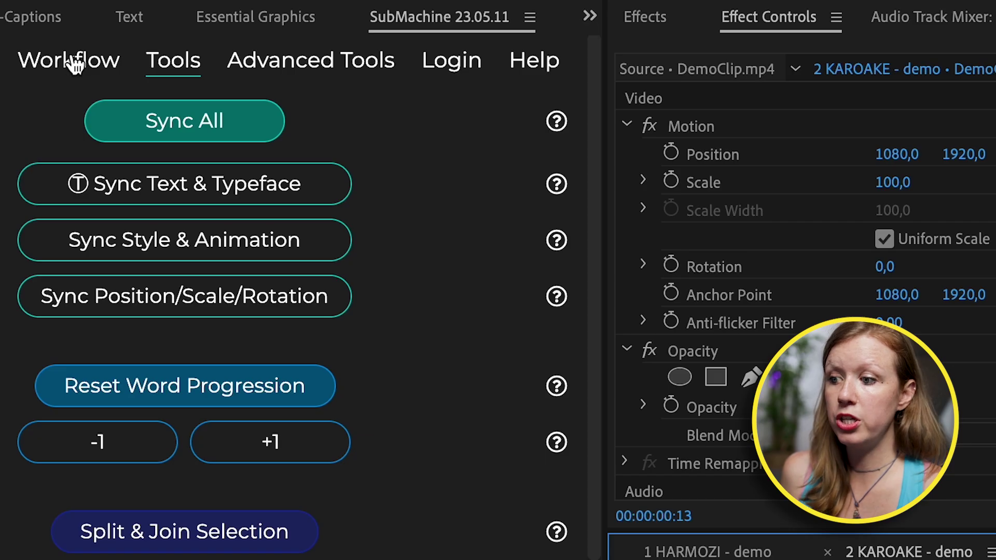
Pick 'SubMachine 23 - Karaoke 2.2 - 24.000.mogrt' as the Mogrt and generate karaoke captions
{"action": "left_click", "coordinate": [75, 65]}
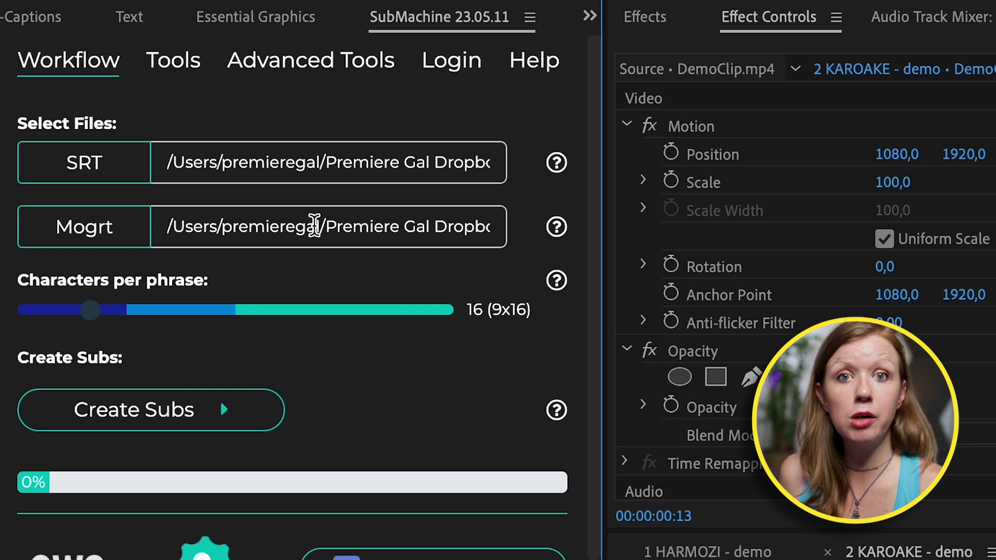
{"action": "left_click", "coordinate": [83, 234]}
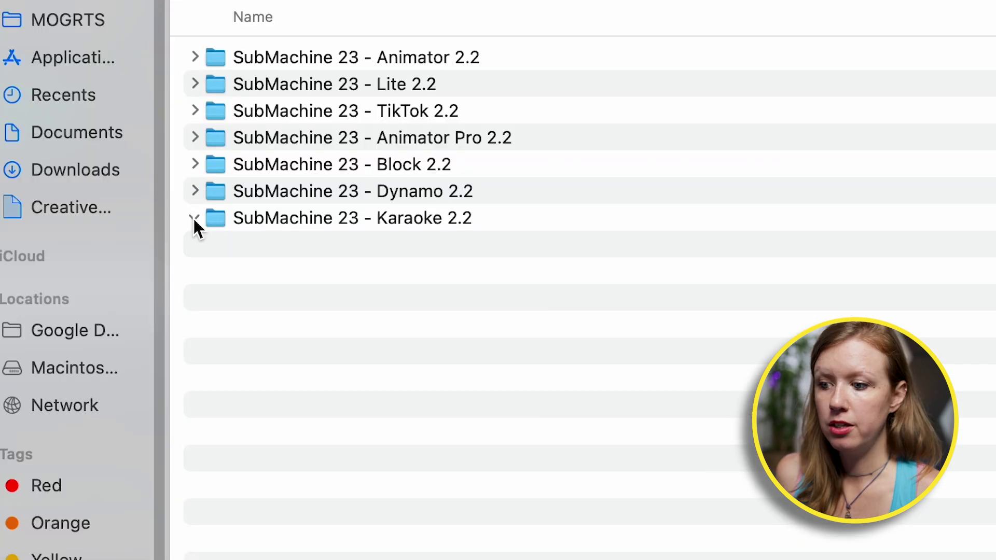
{"action": "left_click", "coordinate": [194, 218]}
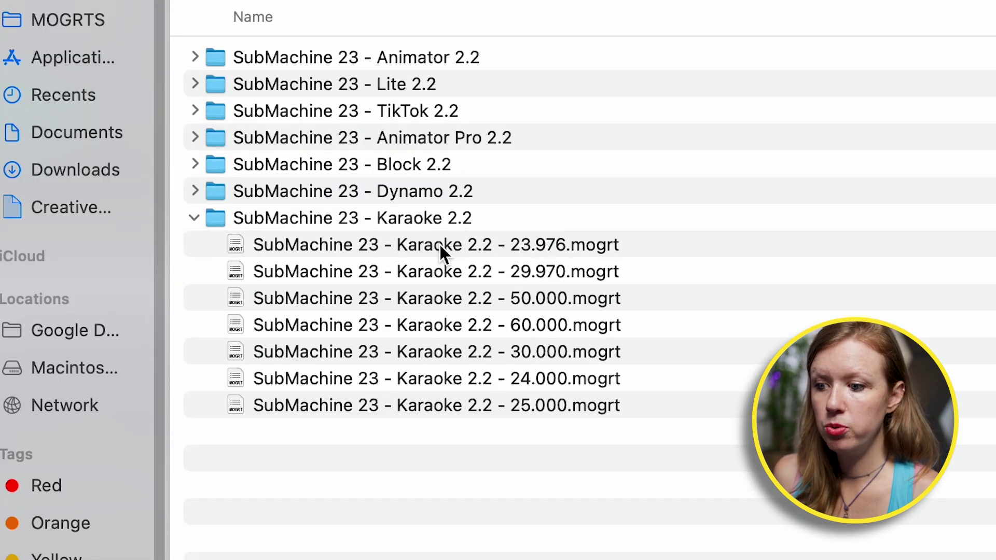
{"action": "left_click", "coordinate": [439, 382]}
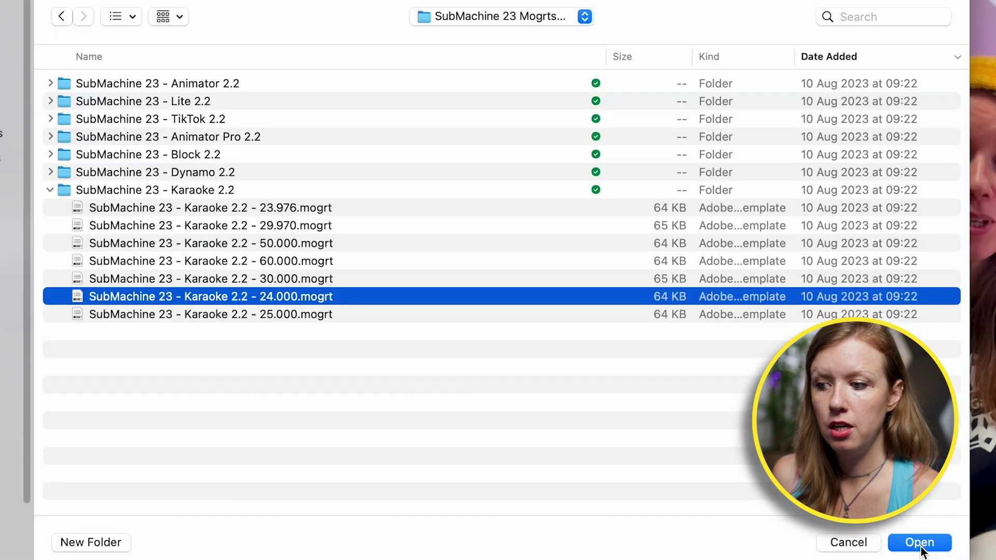
{"action": "left_click", "coordinate": [918, 541]}
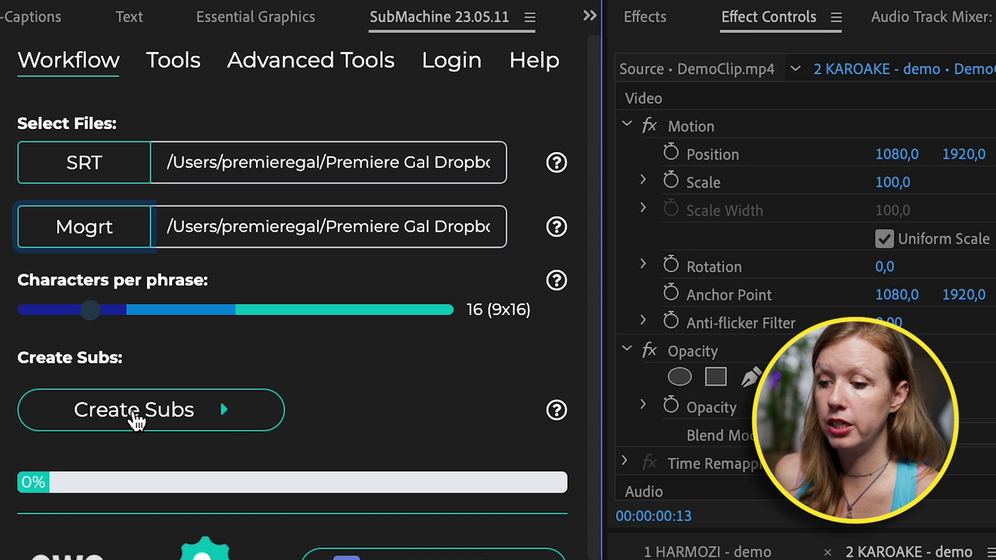
{"action": "left_click", "coordinate": [133, 418]}
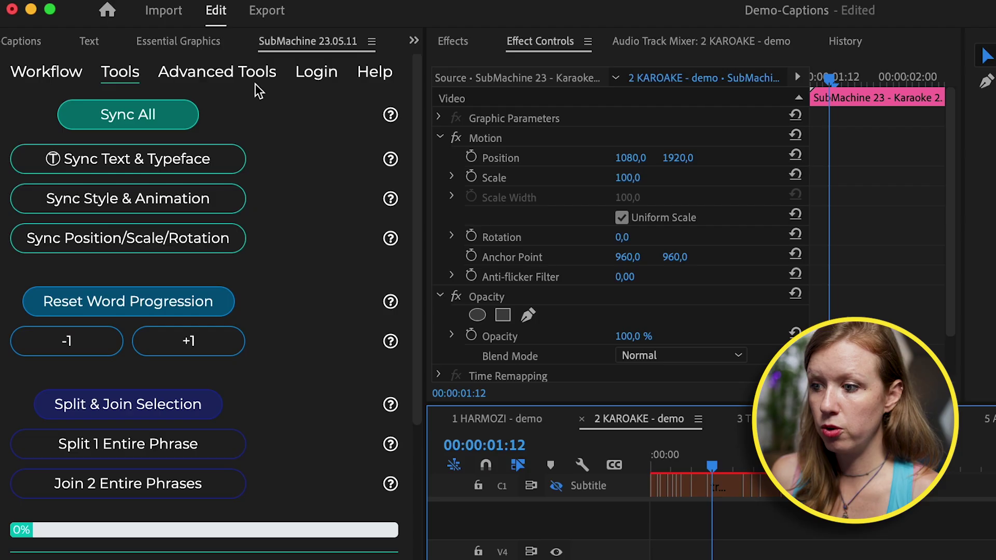
Make the spoken word's background fill teal and sync it to all V2/V3 captions
{"action": "left_click", "coordinate": [185, 46]}
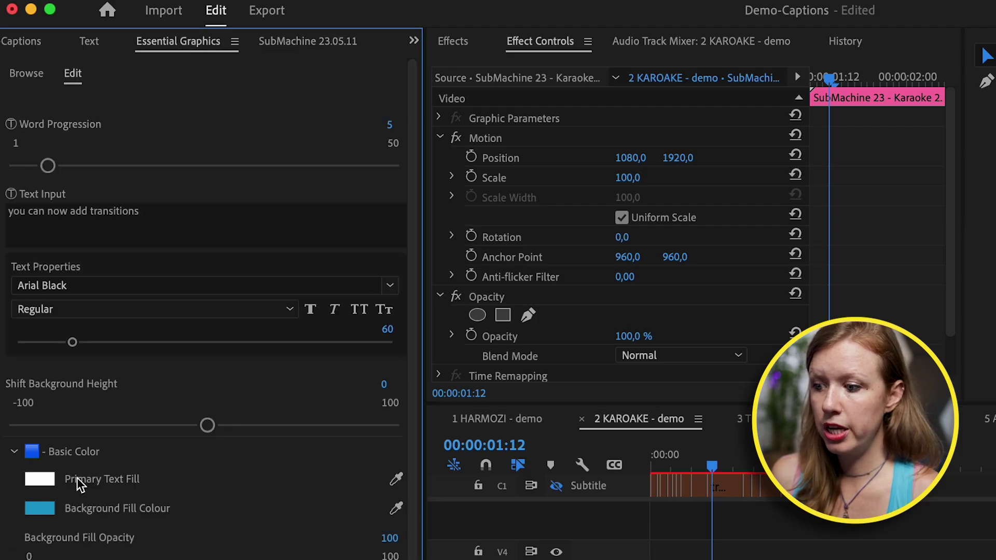
{"action": "left_click", "coordinate": [39, 509]}
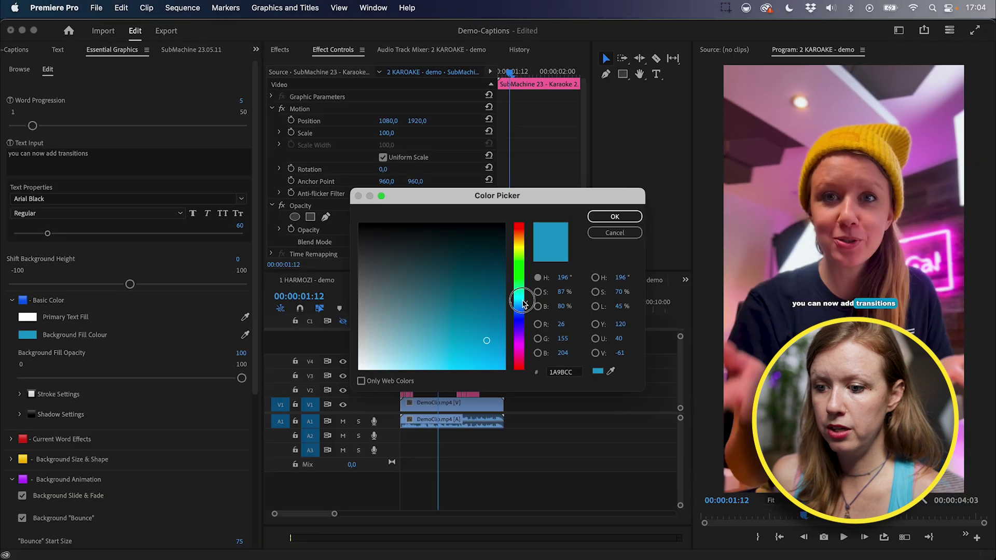
{"action": "left_click_drag", "start_coordinate": [844, 447], "coordinate": [855, 451]}
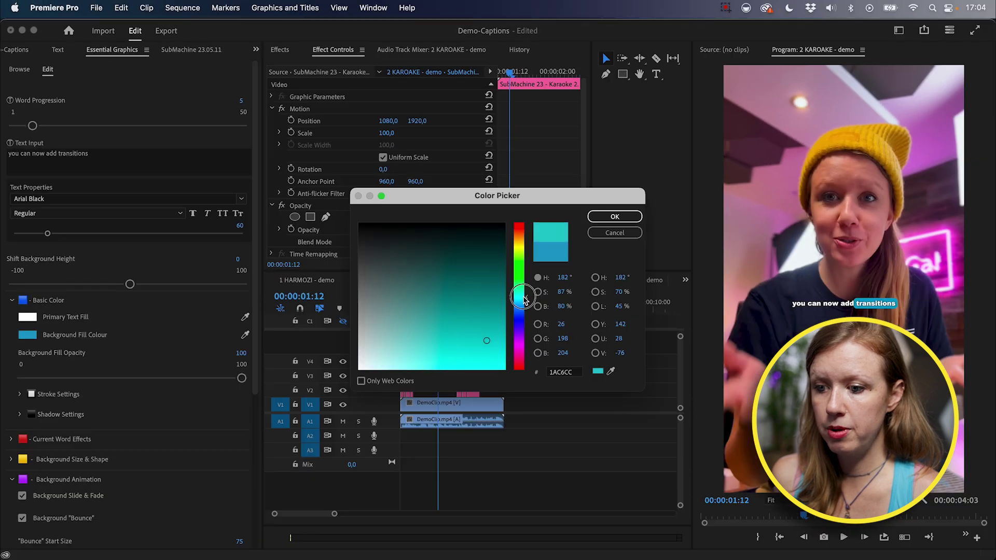
{"action": "left_click", "coordinate": [625, 218]}
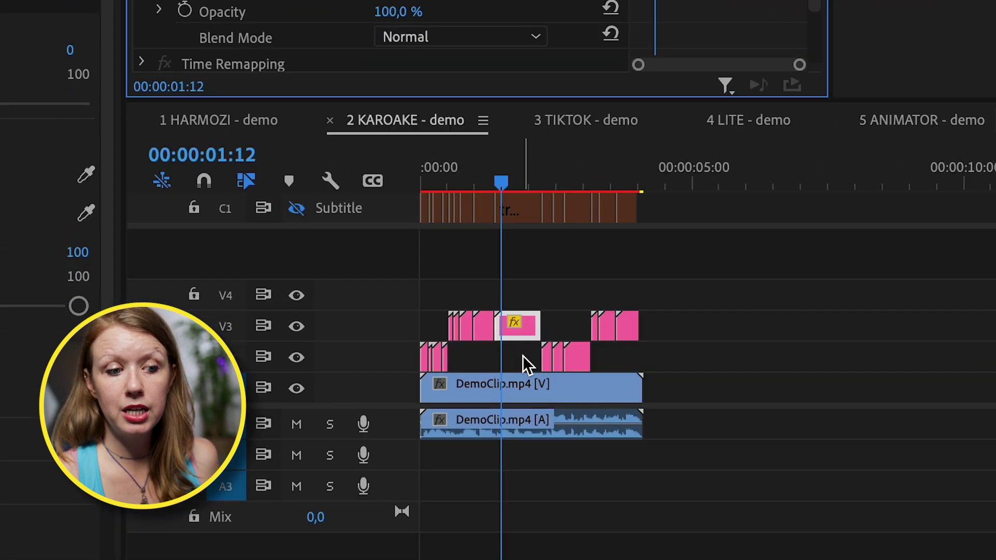
{"action": "left_click_drag", "start_coordinate": [736, 365], "coordinate": [403, 325]}
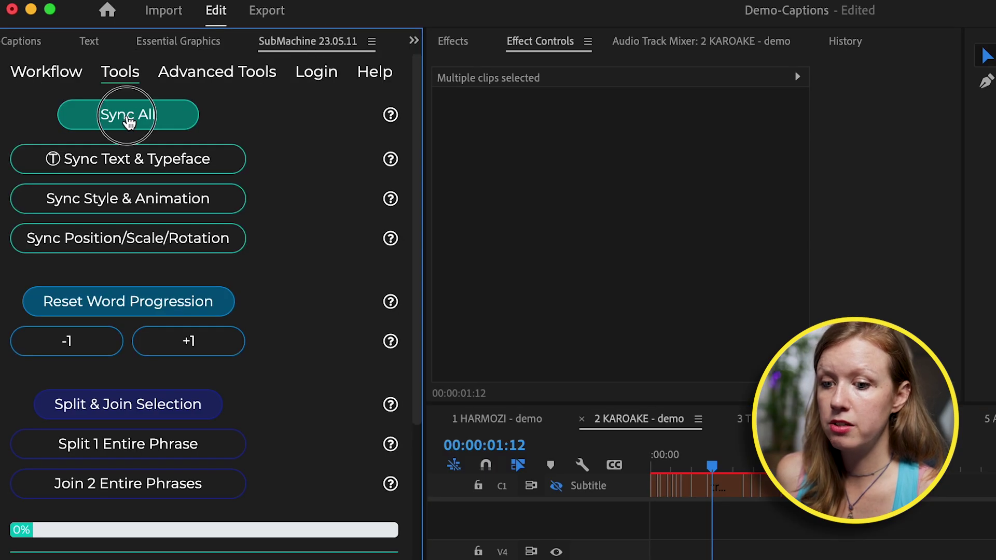
{"action": "left_click", "coordinate": [128, 122]}
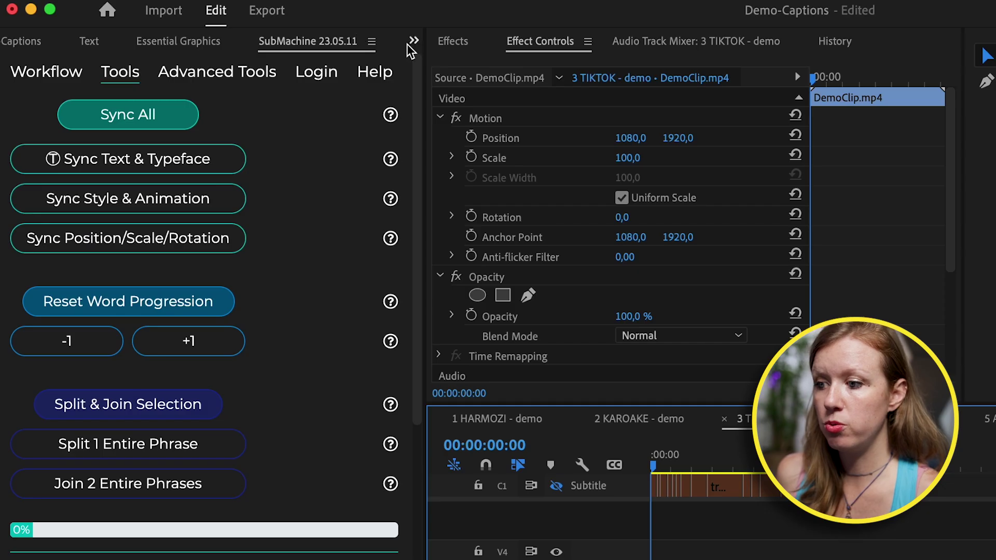
Choose 'SubMachine 23 - TikTok 2.2 - 24.000.mogrt' as the caption template
{"action": "left_click", "coordinate": [47, 72]}
{"action": "left_click", "coordinate": [52, 192]}
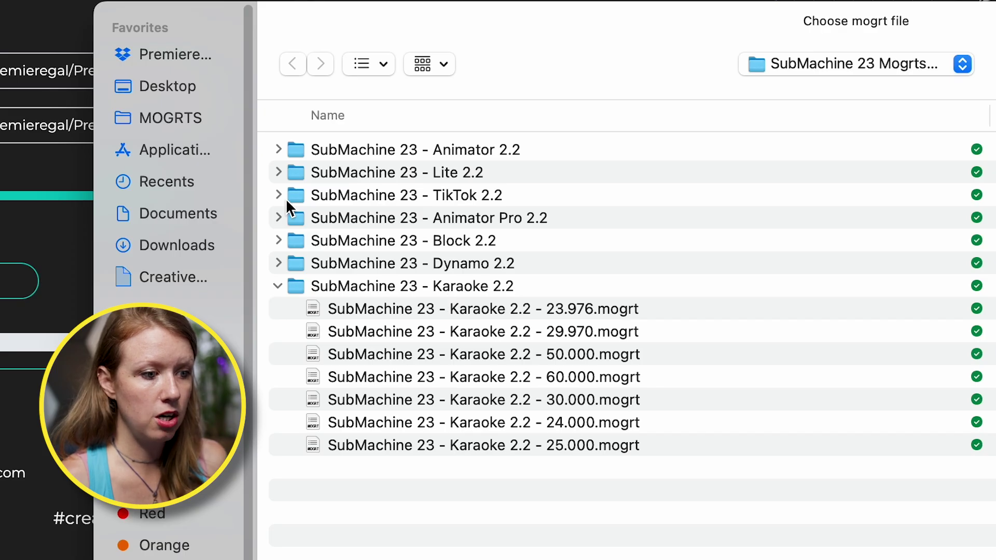
{"action": "left_click", "coordinate": [279, 195]}
{"action": "left_click", "coordinate": [567, 270]}
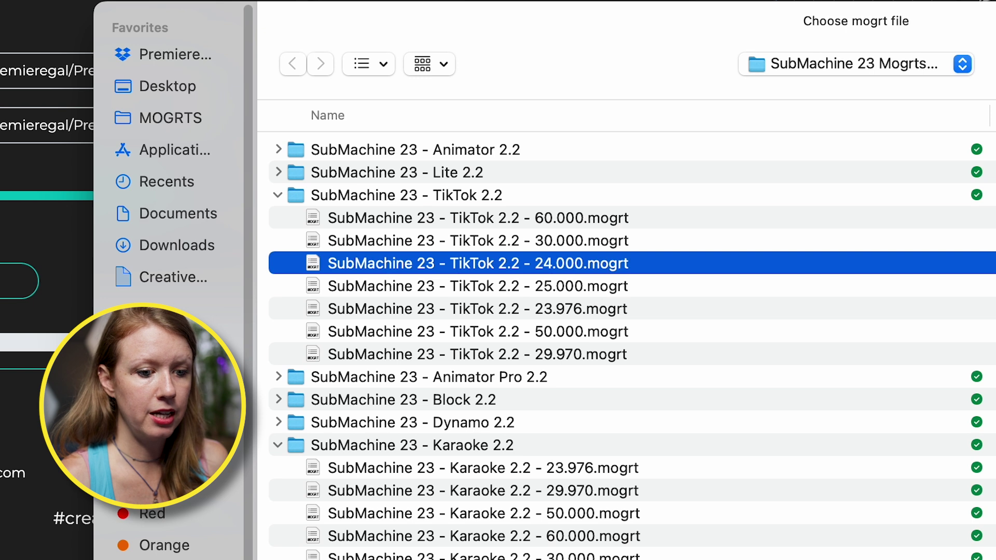
{"action": "left_click", "coordinate": [812, 452]}
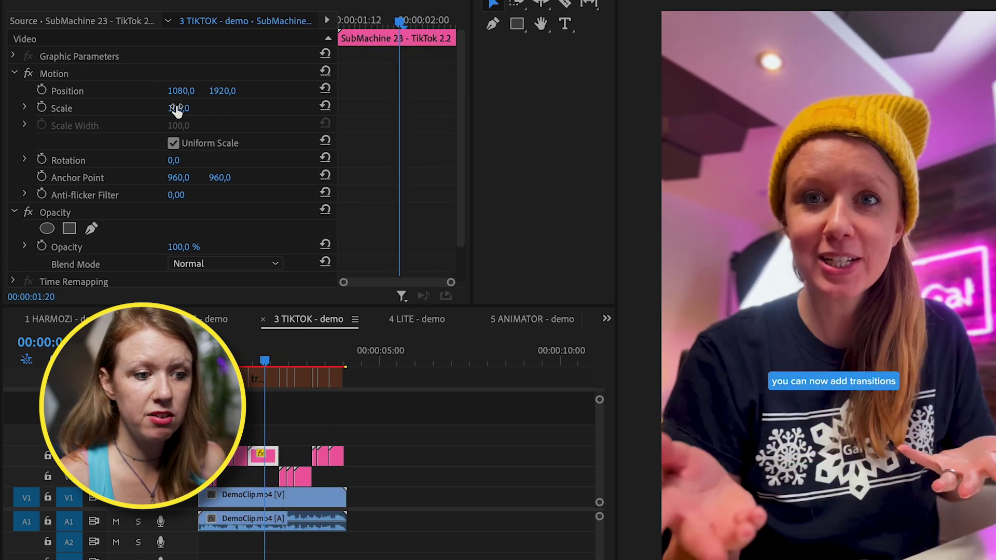
Scale the caption to 156 and raise its Y position to 1840
{"action": "left_click_drag", "start_coordinate": [177, 110], "coordinate": [186, 93]}
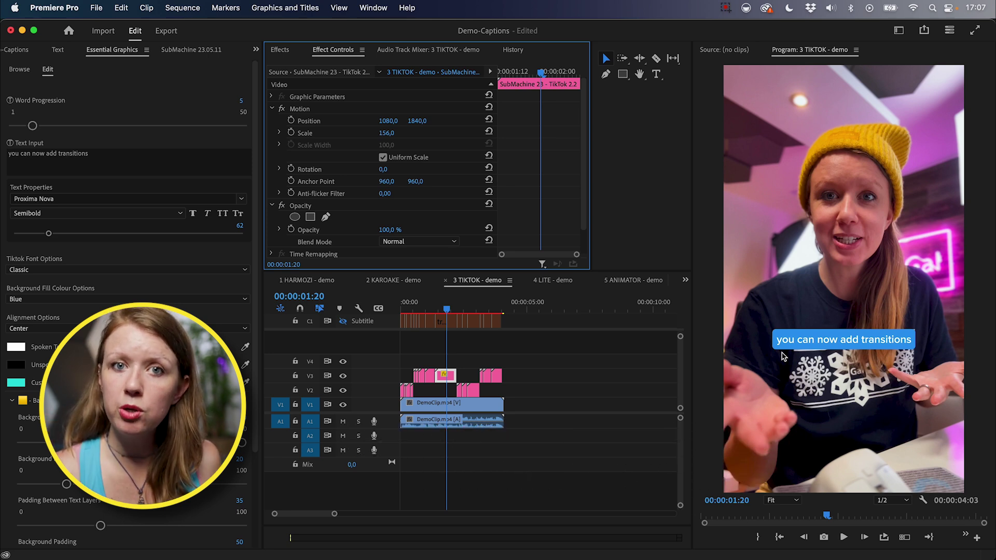
{"action": "left_click", "coordinate": [453, 383]}
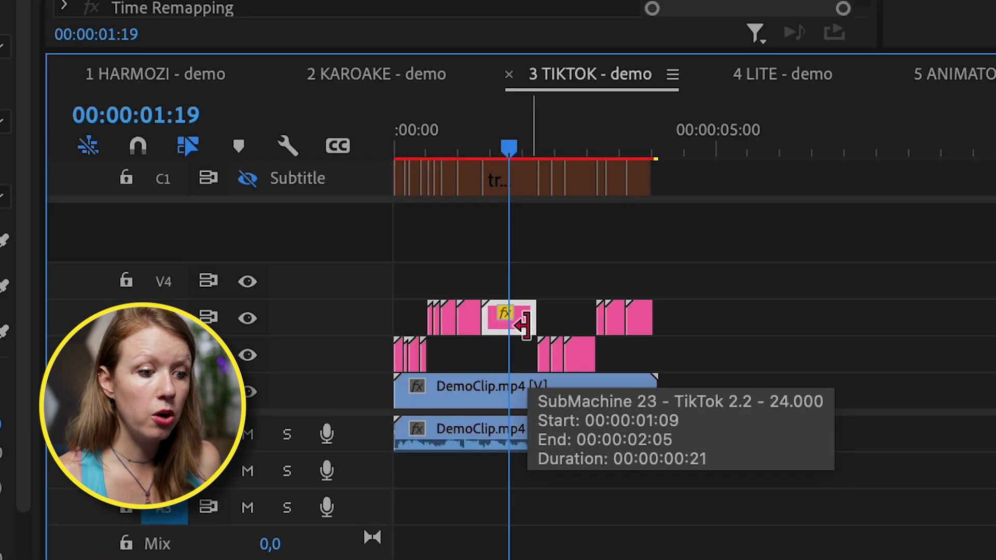
Sync the edited look to all V2/V3 caption clips with SubMachine and play the sequence
{"action": "left_click_drag", "start_coordinate": [521, 390], "coordinate": [387, 376]}
{"action": "left_click_drag", "start_coordinate": [359, 318], "coordinate": [312, 266]}
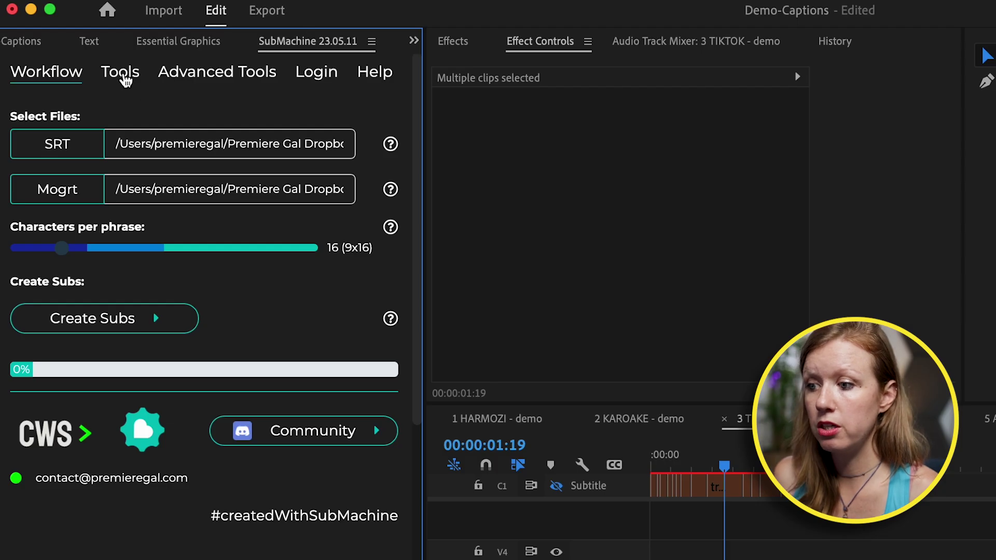
{"action": "left_click", "coordinate": [121, 75]}
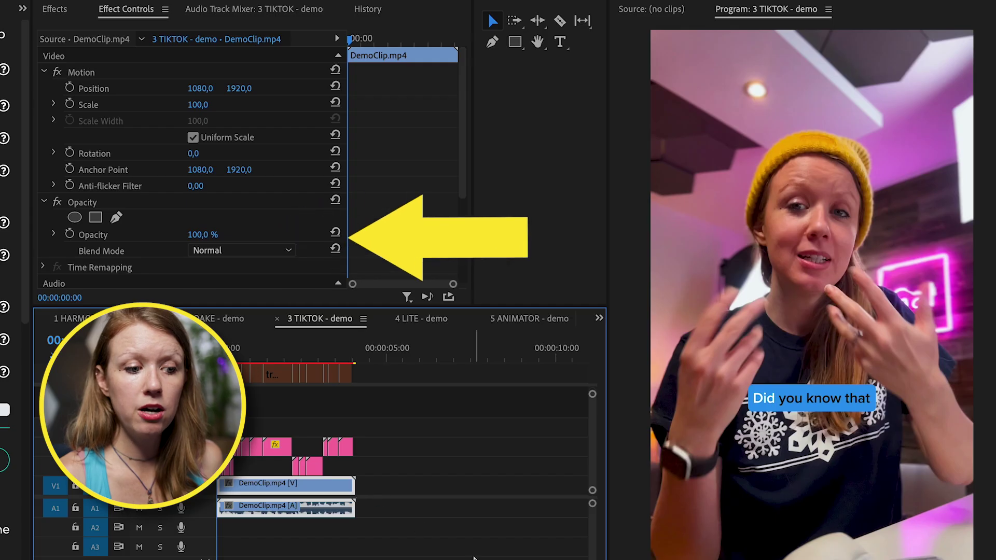
{"action": "key", "text": "space"}
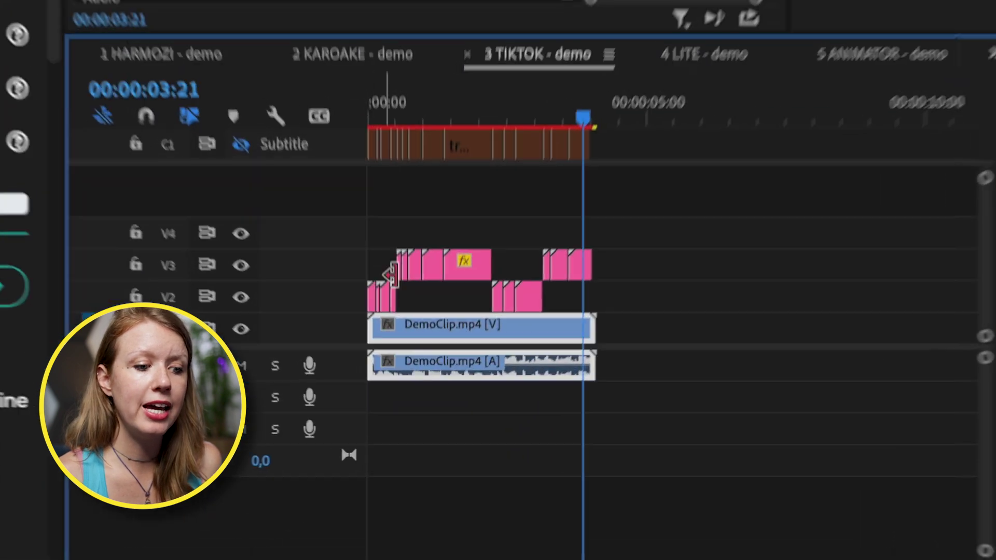
{"action": "key", "text": "equal"}
{"action": "key", "text": "equal"}
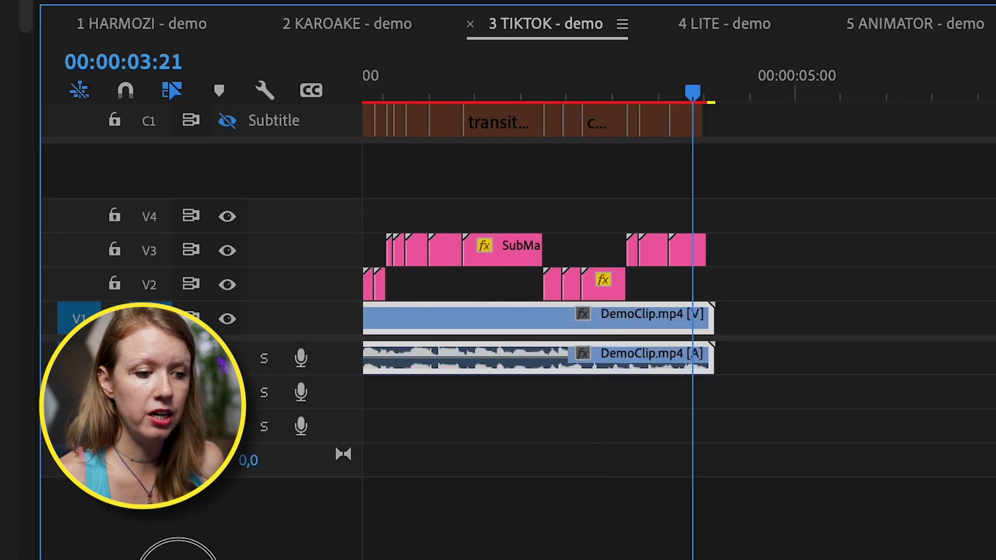
{"action": "left_click_drag", "start_coordinate": [108, 556], "coordinate": [86, 558]}
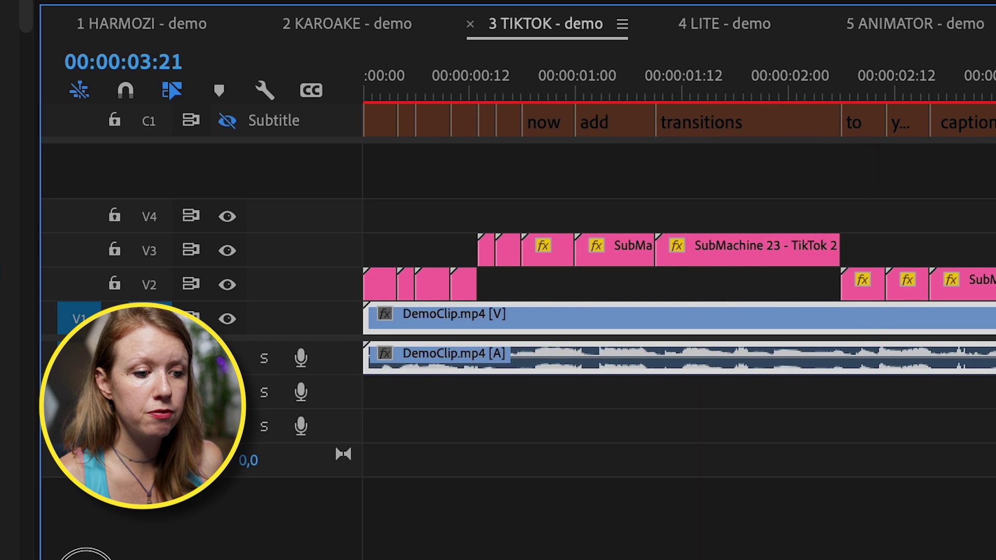
{"action": "left_click", "coordinate": [371, 93]}
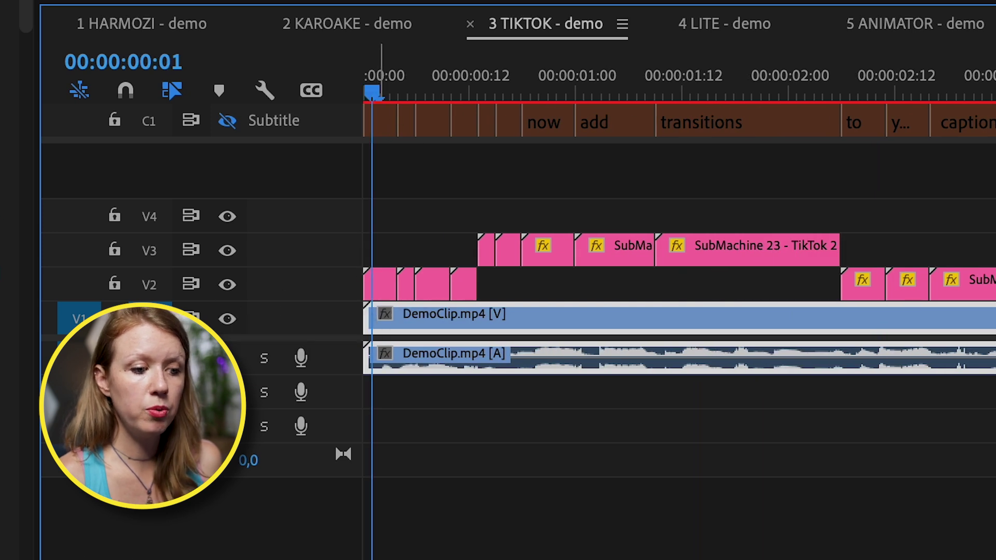
{"action": "left_click", "coordinate": [378, 291]}
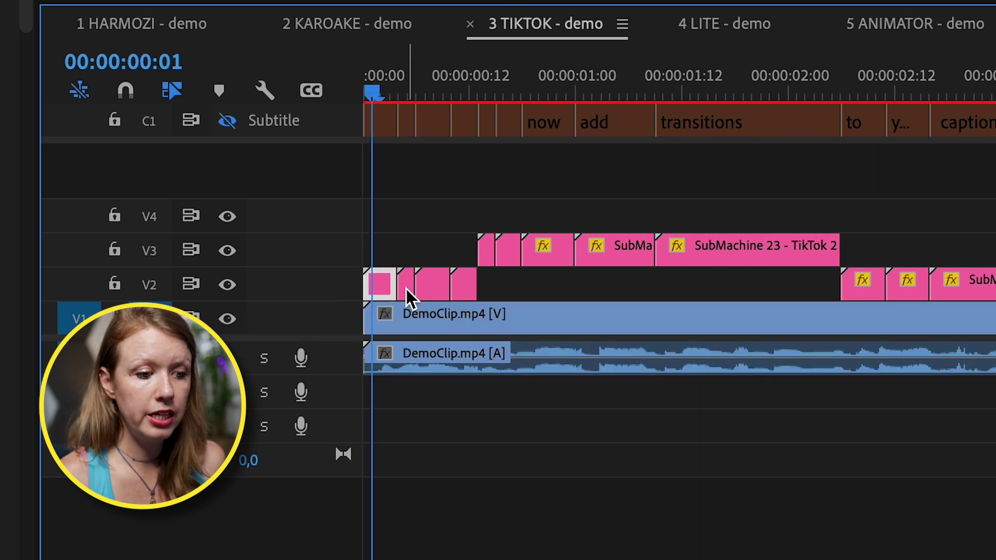
{"action": "left_click", "coordinate": [406, 292]}
{"action": "left_click", "coordinate": [439, 293]}
{"action": "left_click", "coordinate": [466, 292]}
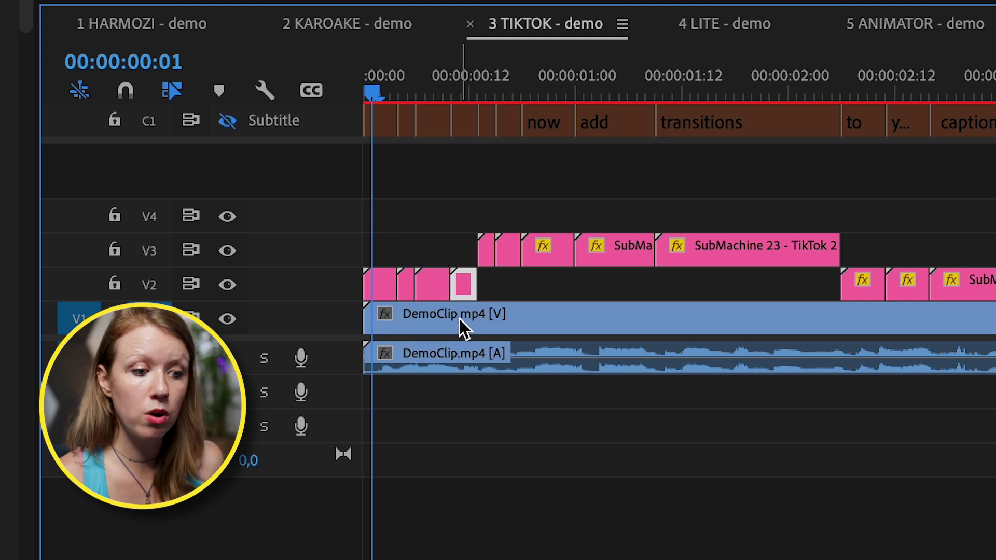
{"action": "key", "text": "minus"}
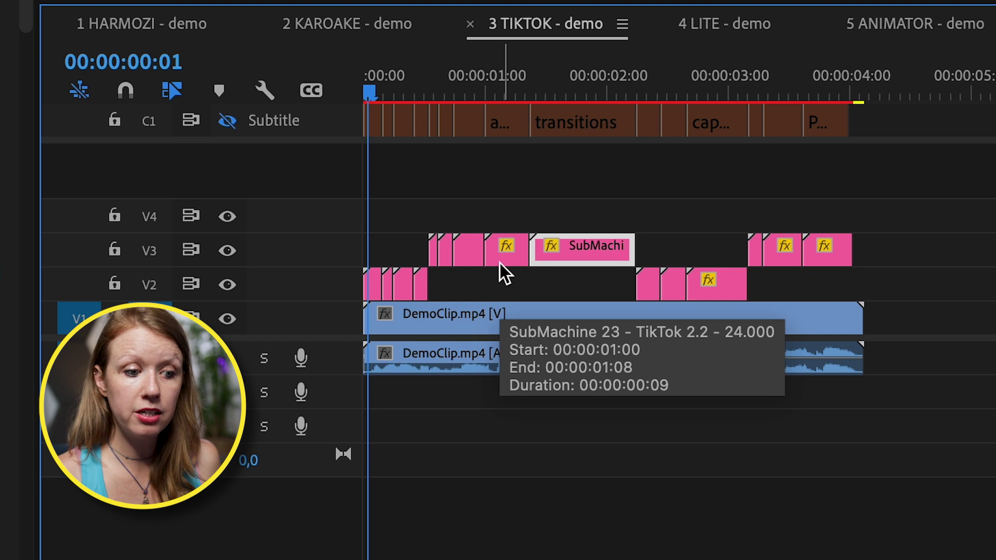
{"action": "left_click_drag", "start_coordinate": [469, 281], "coordinate": [378, 284]}
{"action": "left_click_drag", "start_coordinate": [403, 207], "coordinate": [600, 254]}
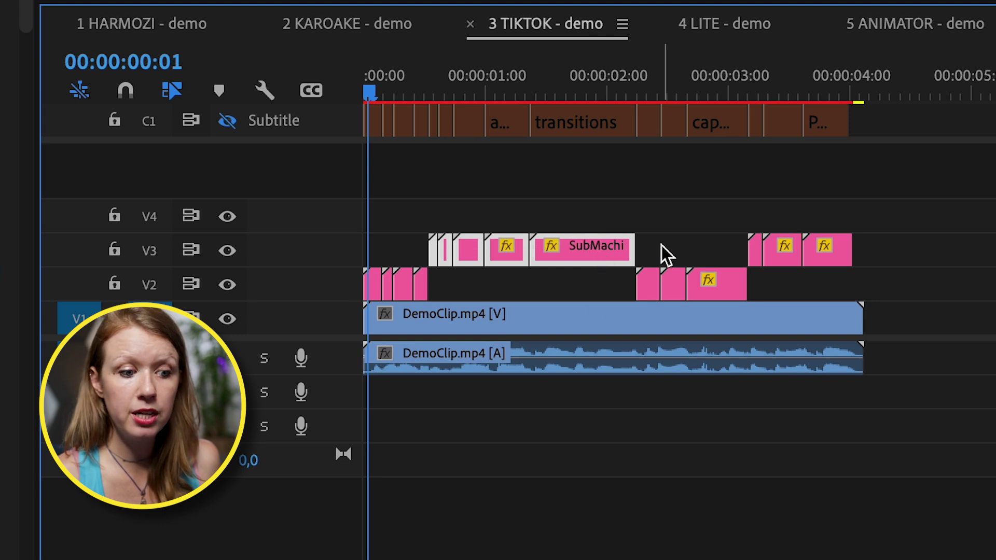
{"action": "left_click_drag", "start_coordinate": [587, 291], "coordinate": [742, 278]}
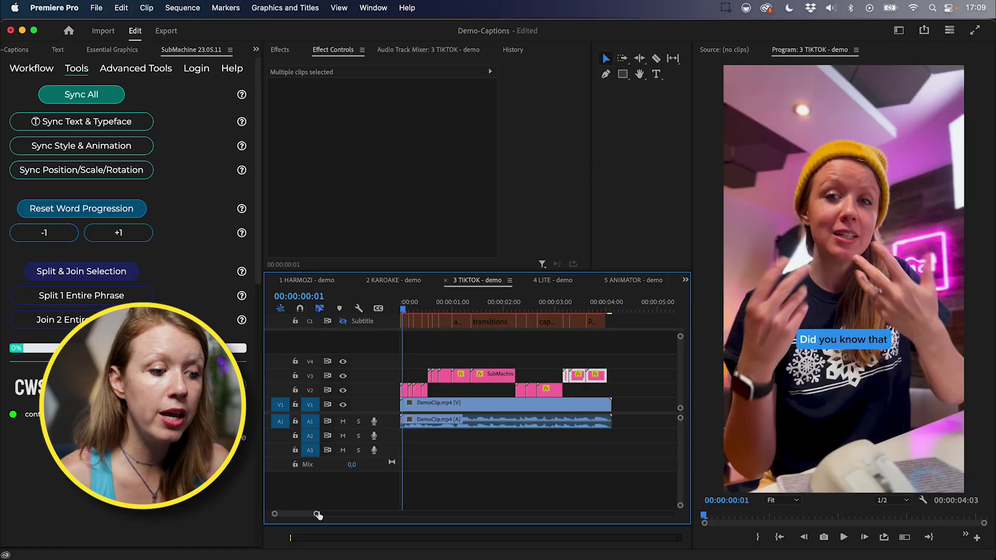
{"action": "left_click_drag", "start_coordinate": [314, 514], "coordinate": [300, 514]}
{"action": "left_click", "coordinate": [413, 393]}
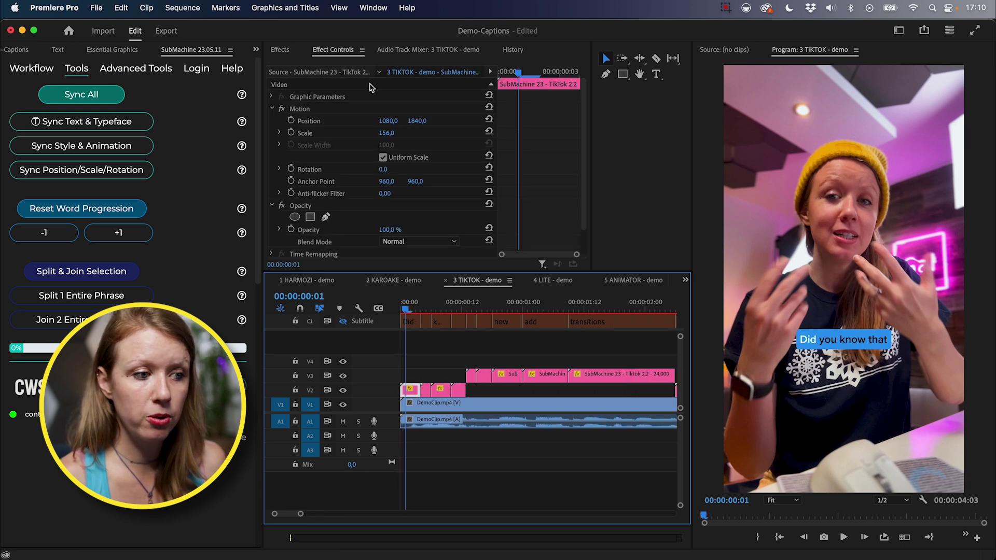
Set the first SubMachine caption's Word Progression to 3 in Essential Graphics
{"action": "left_click", "coordinate": [113, 47]}
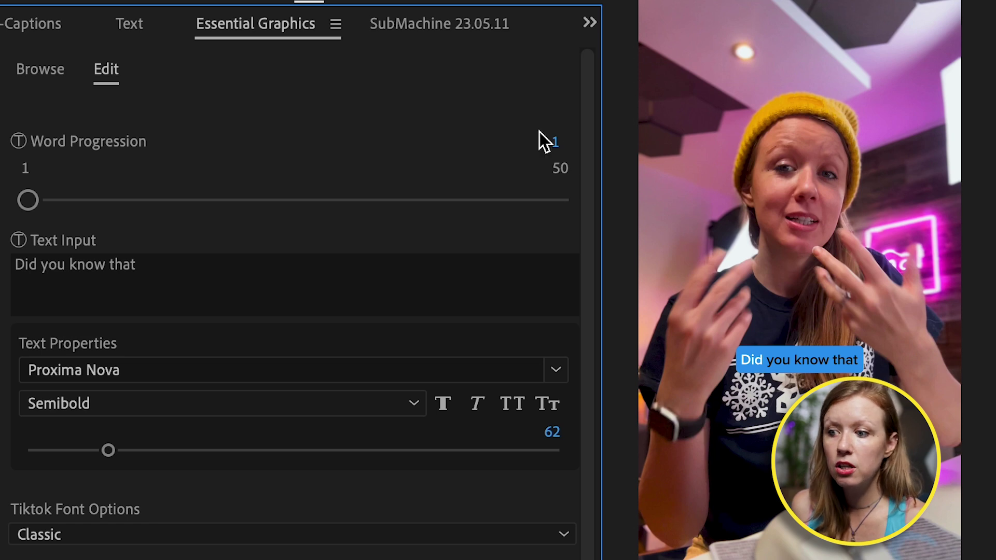
{"action": "left_click_drag", "start_coordinate": [554, 142], "coordinate": [561, 142]}
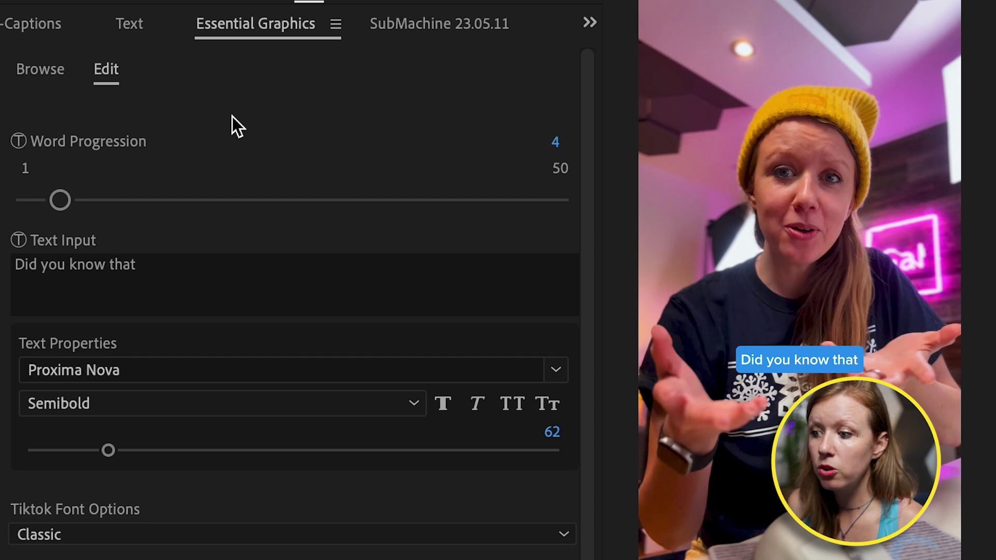
{"action": "left_click", "coordinate": [172, 288]}
{"action": "left_click", "coordinate": [182, 273]}
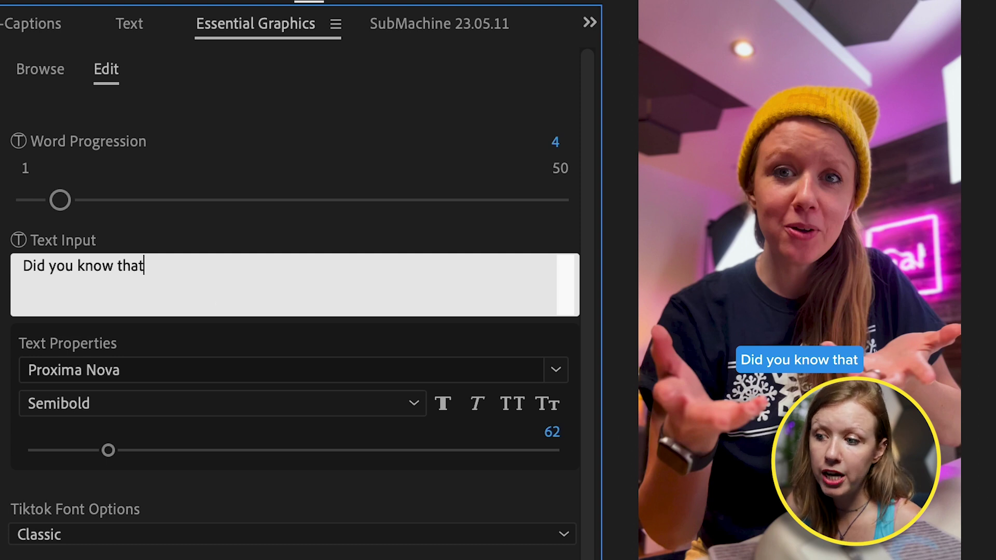
{"action": "key", "text": "Escape"}
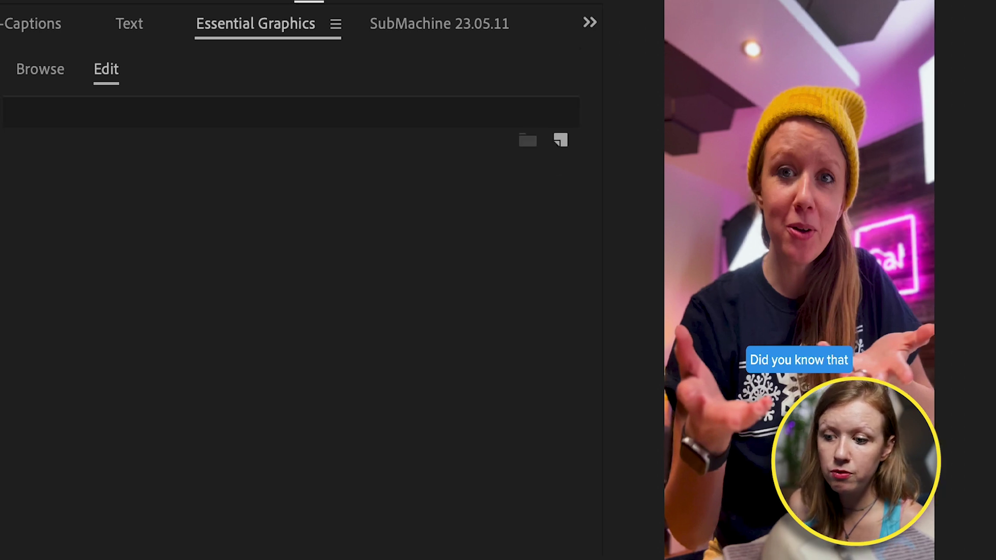
{"action": "left_click", "coordinate": [557, 146]}
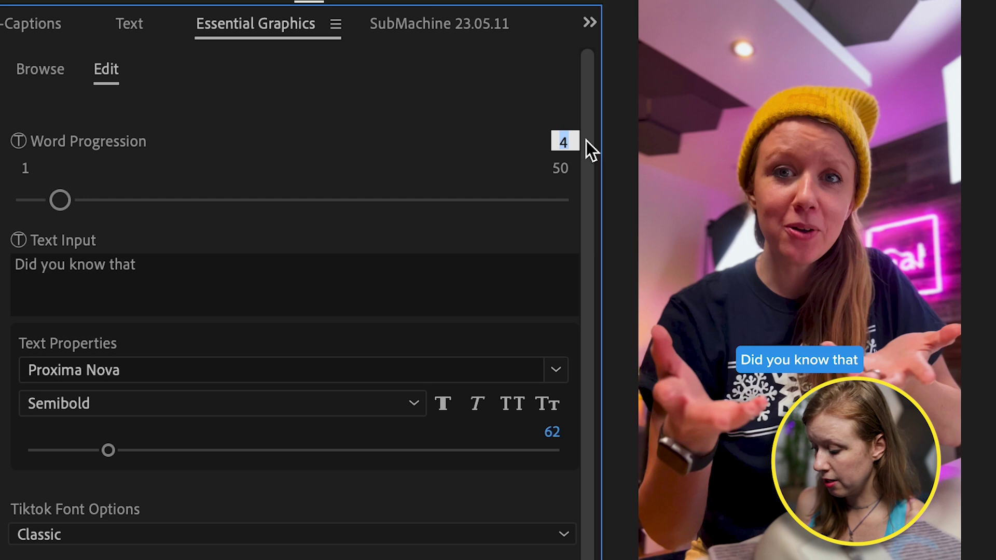
{"action": "type", "text": "3"}
{"action": "key", "text": "Return"}
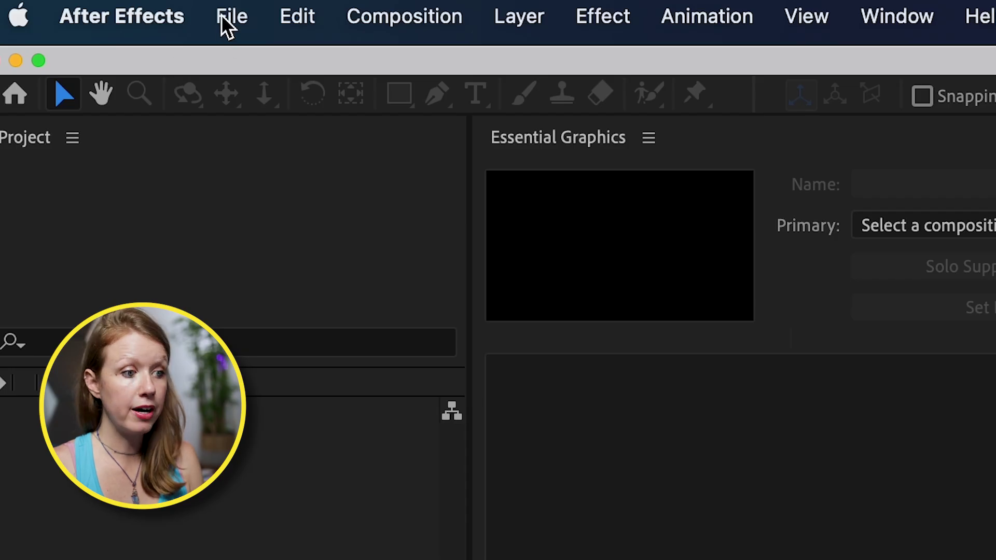
Open the File menu in After Effects
{"action": "left_click", "coordinate": [221, 16]}
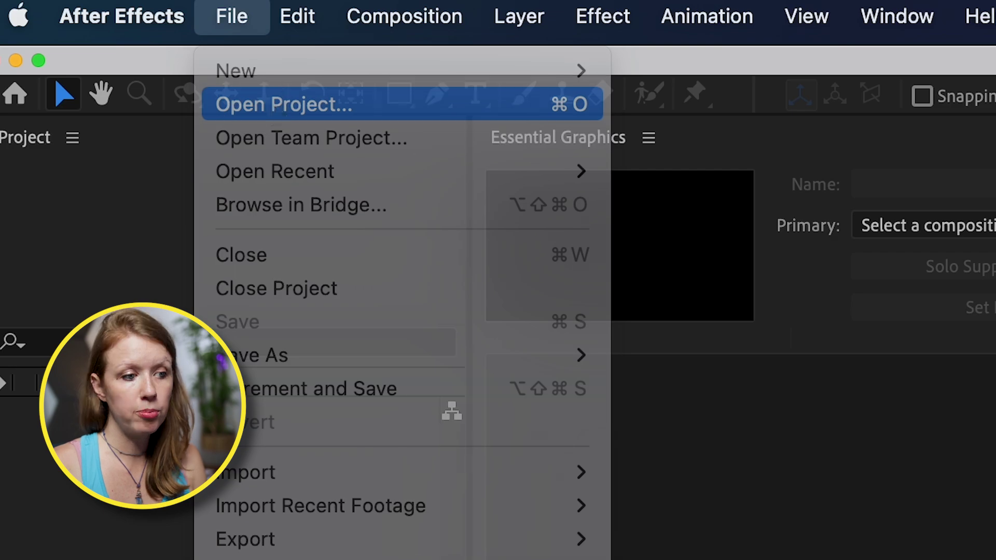
Open SubMachine 23 - Lite 2.2 - 24.000.mogrt and extract it into the Lite 2.2 folder
{"action": "left_click", "coordinate": [280, 103]}
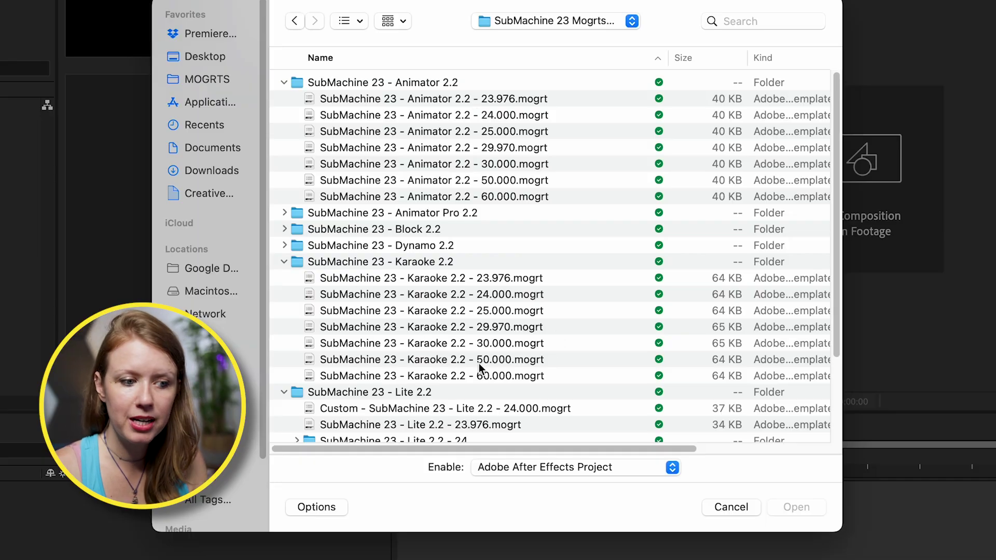
{"action": "scroll", "coordinate": [399, 357], "scroll_direction": "down", "scroll_amount": 5}
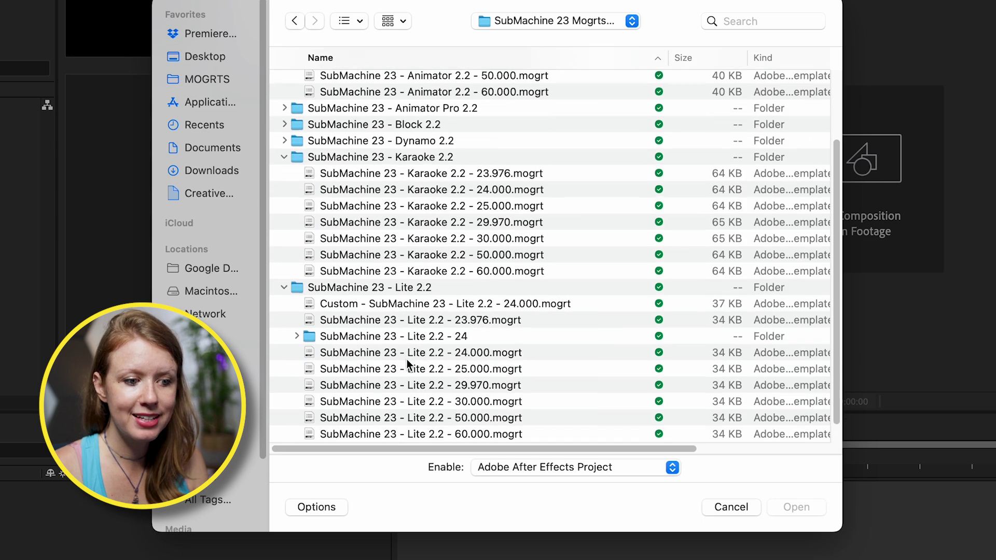
{"action": "left_click", "coordinate": [416, 350]}
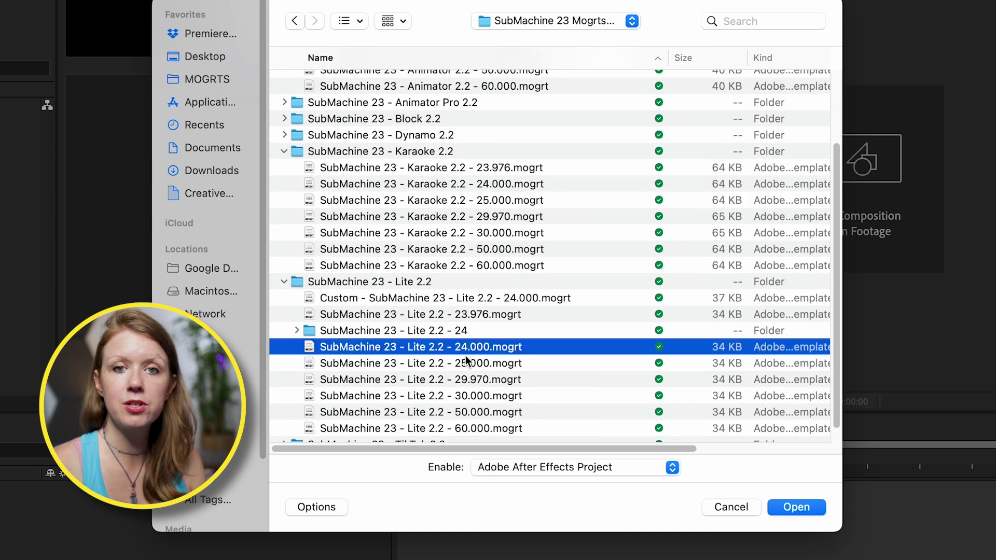
{"action": "left_click", "coordinate": [797, 508]}
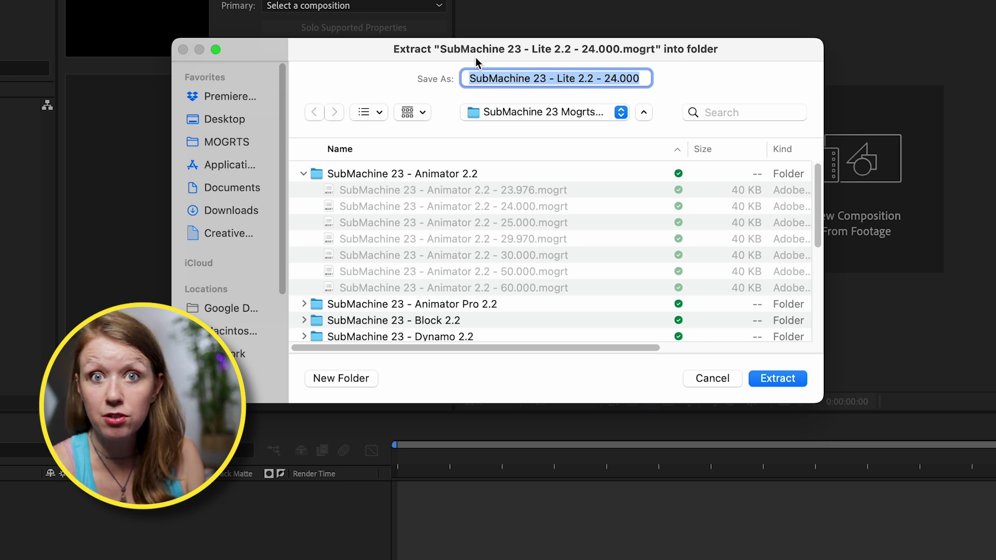
{"action": "double_click", "coordinate": [413, 166]}
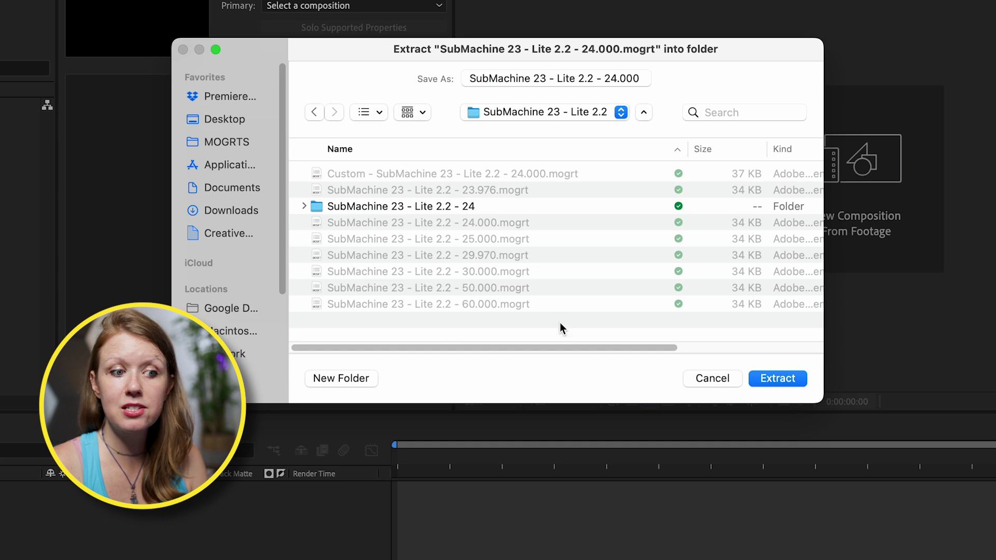
{"action": "left_click", "coordinate": [472, 78]}
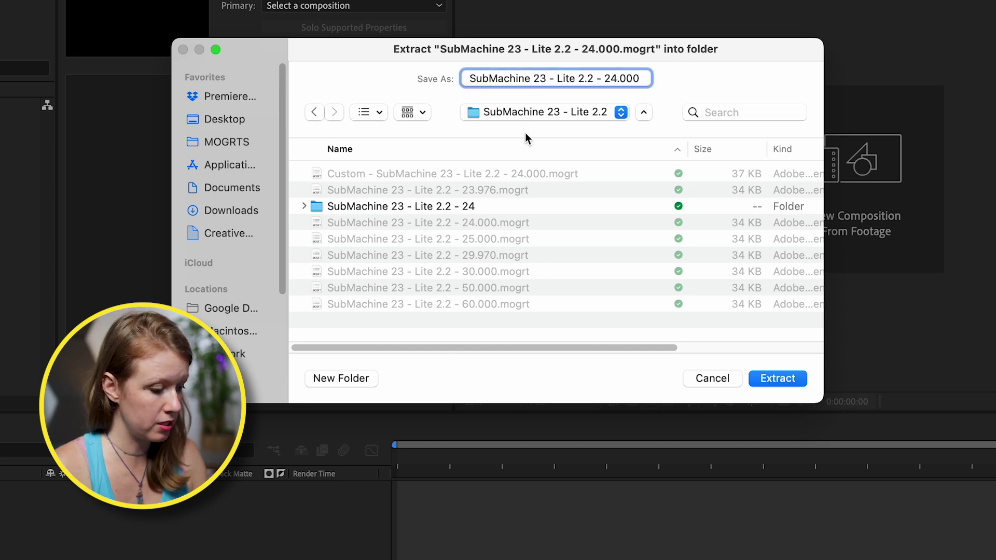
Extract the template under a 'demo'-prefixed name and fit the composition in the viewer
{"action": "type", "text": "demo"}
{"action": "left_click", "coordinate": [778, 378]}
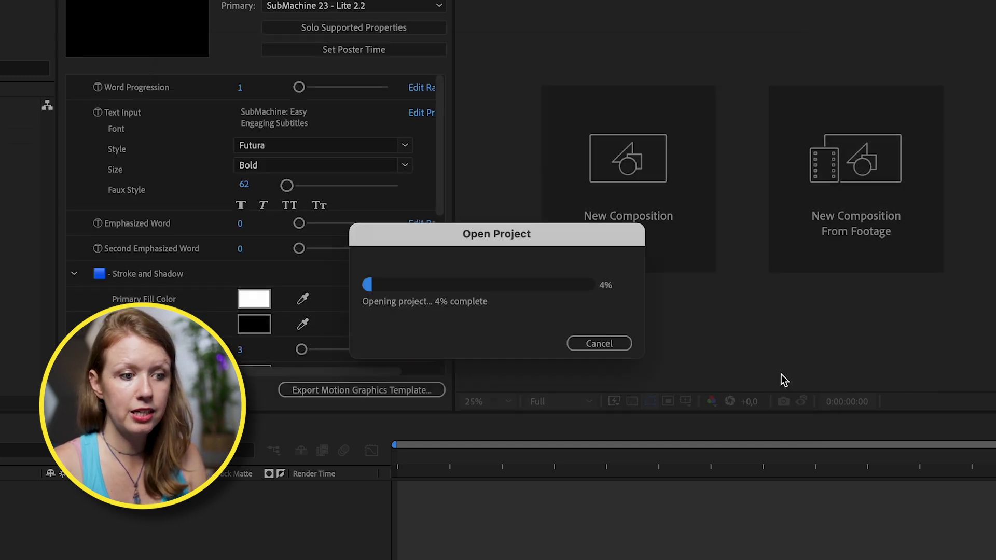
{"action": "left_click", "coordinate": [363, 308]}
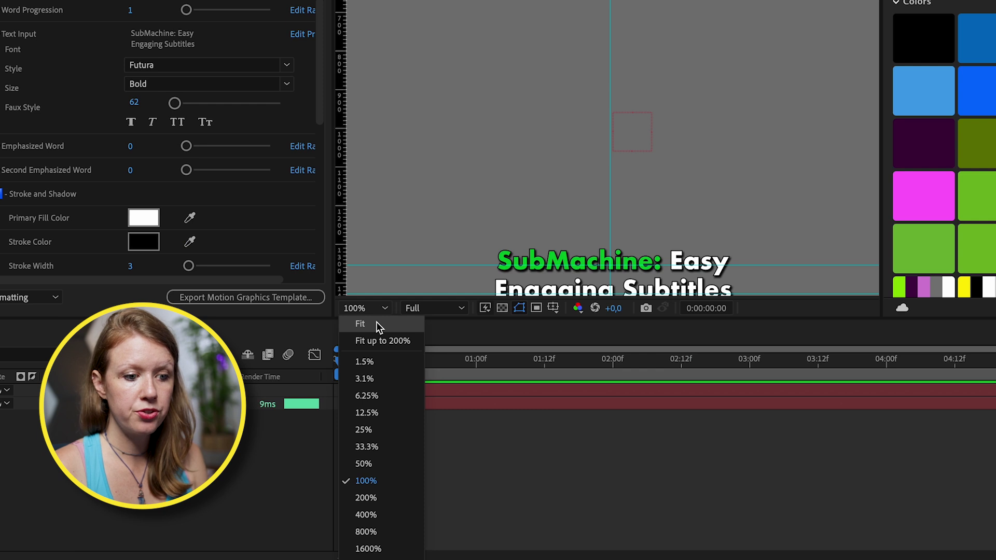
{"action": "left_click", "coordinate": [376, 324]}
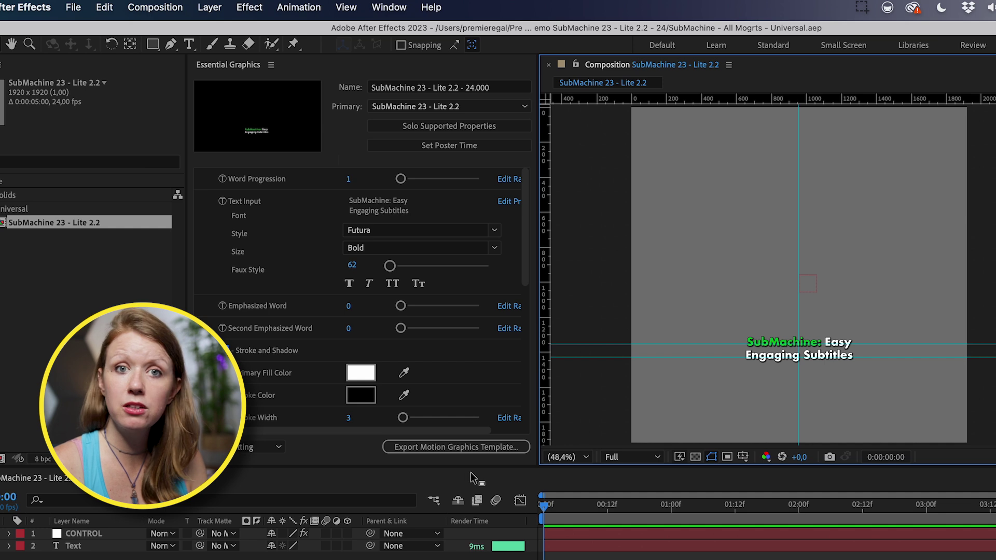
Change the subtitle font to Komika Axis and increase the text size
{"action": "left_click", "coordinate": [389, 7]}
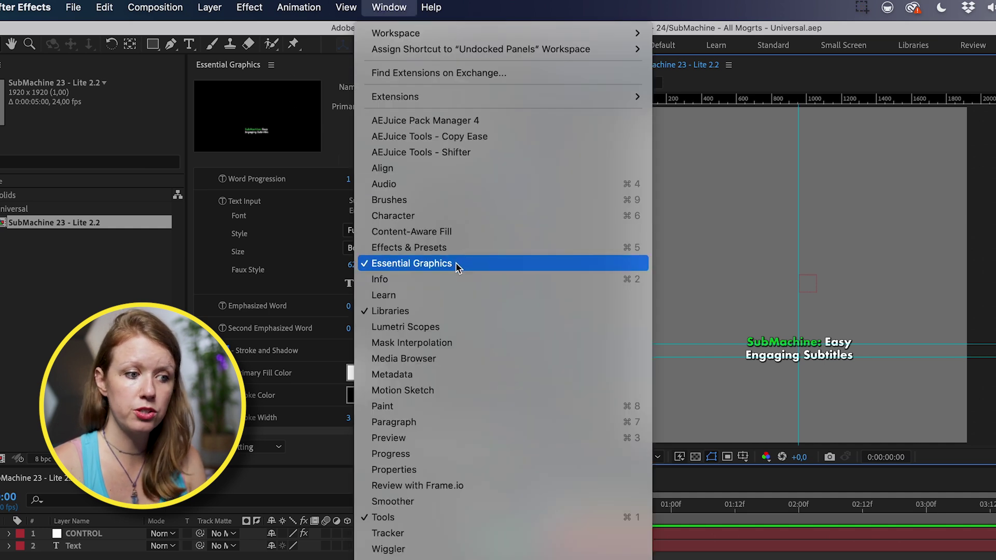
{"action": "left_click", "coordinate": [232, 306]}
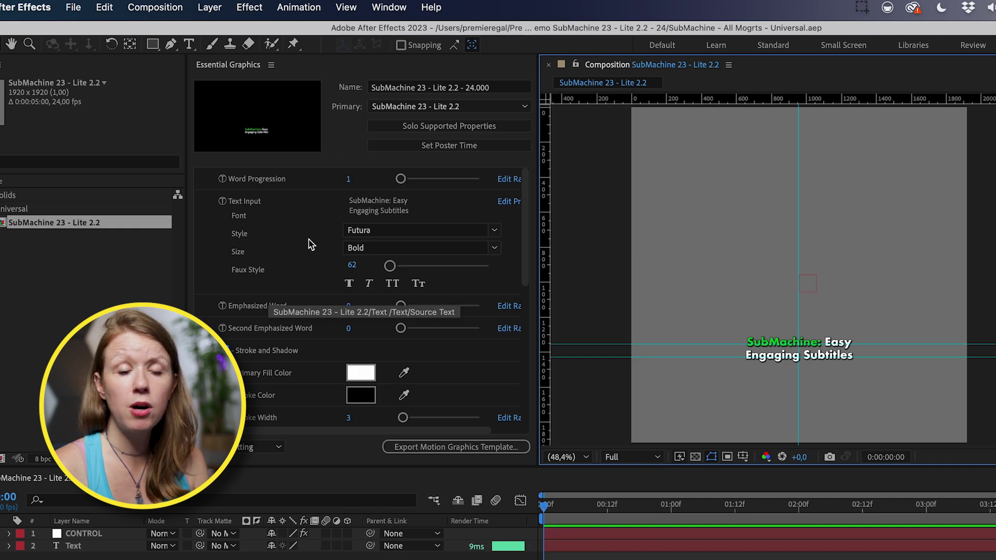
{"action": "left_click", "coordinate": [362, 230]}
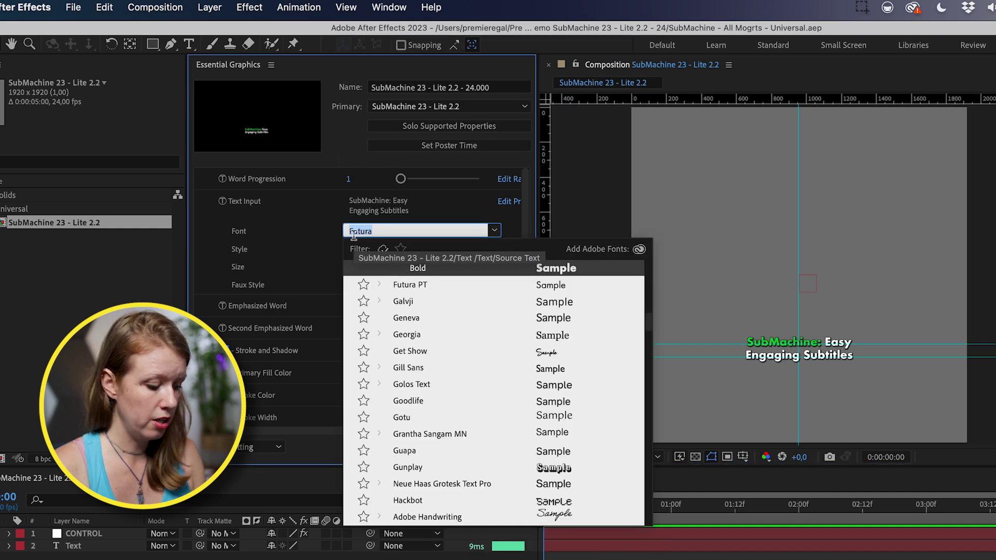
{"action": "type", "text": "komi"}
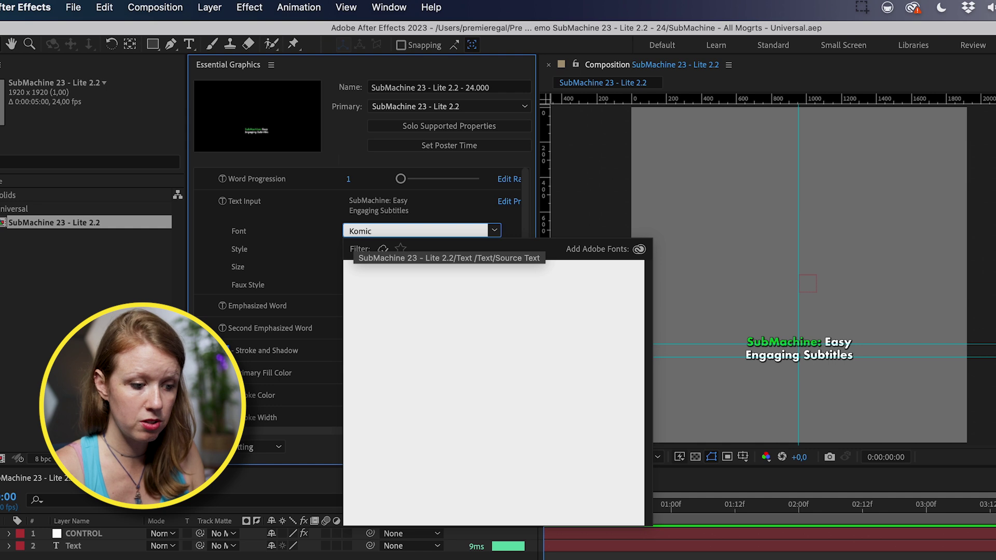
{"action": "left_click", "coordinate": [414, 268]}
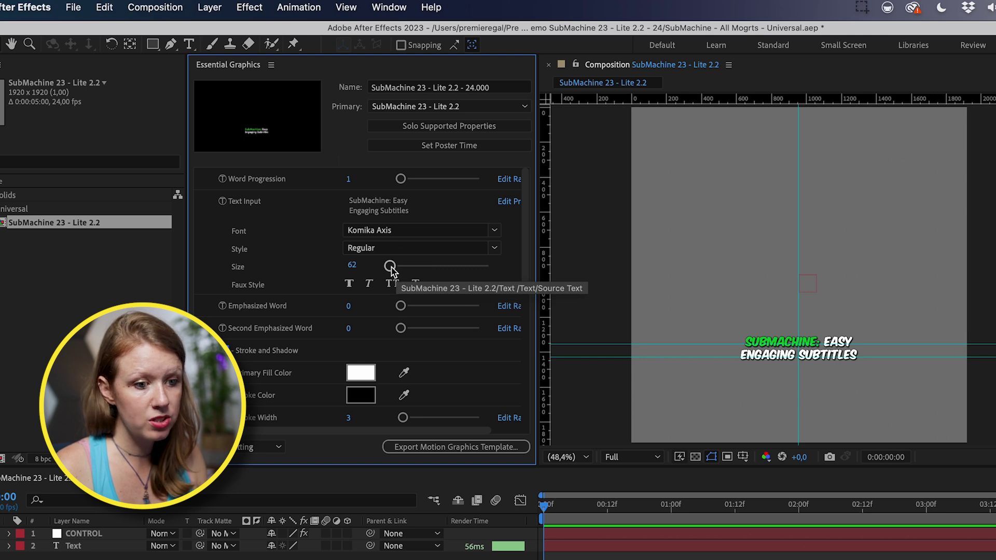
{"action": "left_click_drag", "start_coordinate": [390, 266], "coordinate": [393, 266]}
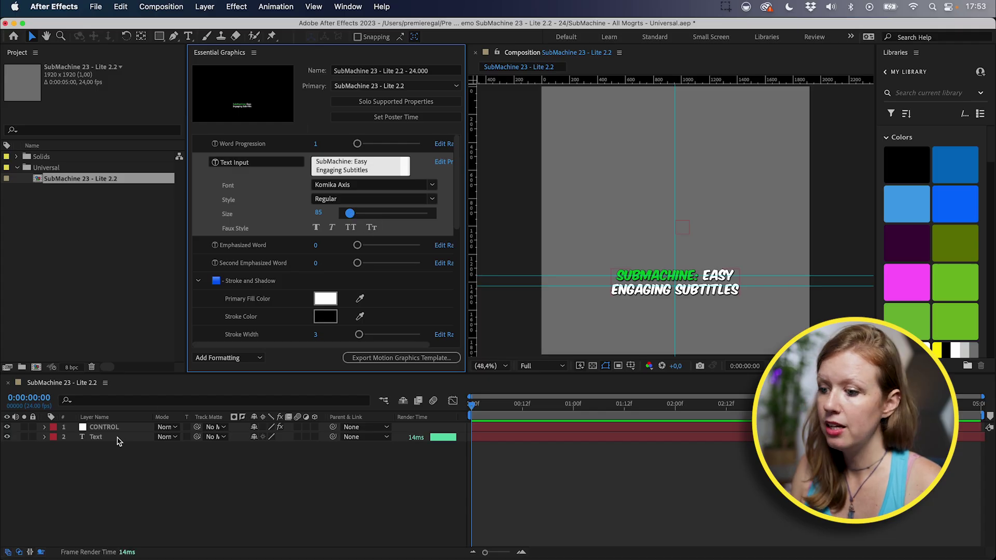
Scale the Text layer to 120% and move the subtitles lower in the frame
{"action": "left_click", "coordinate": [116, 438]}
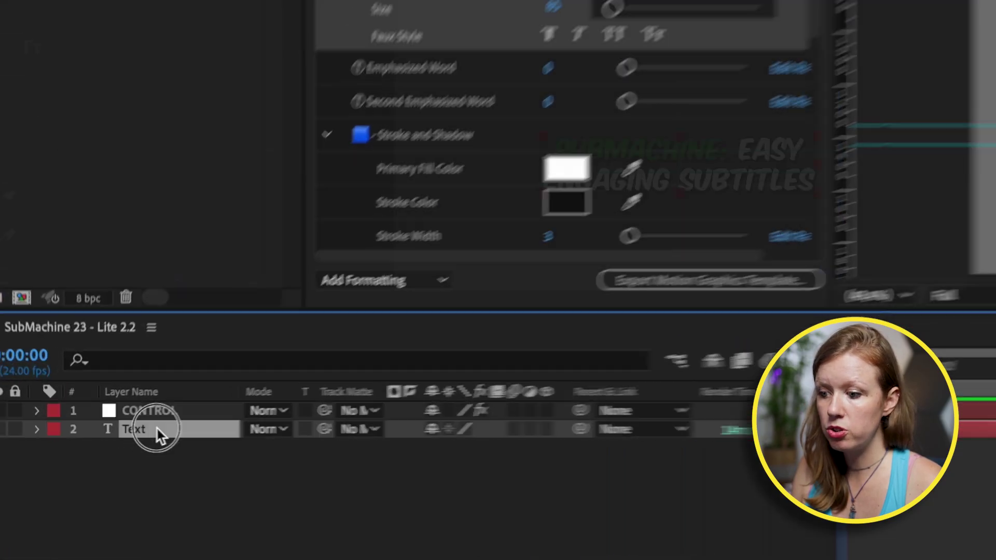
{"action": "key", "text": "s"}
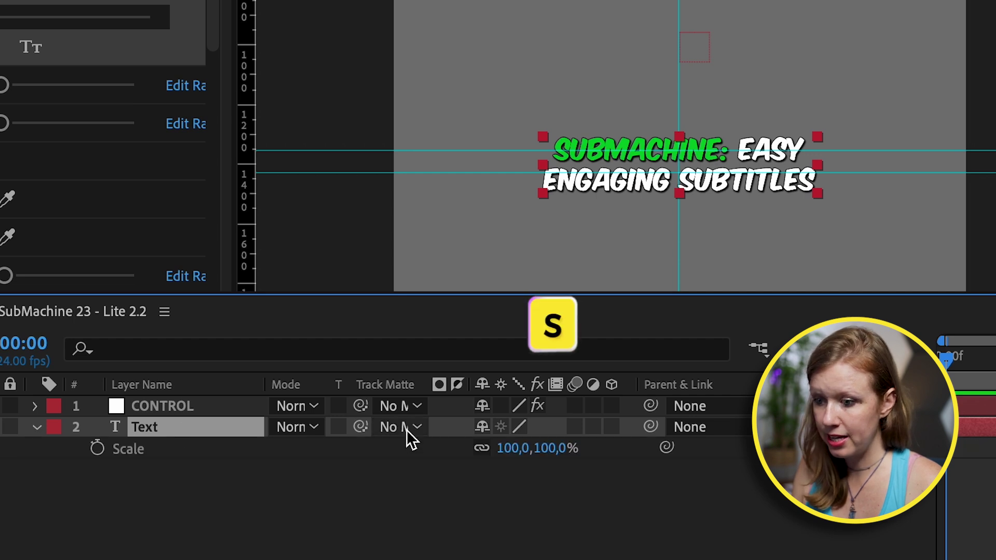
{"action": "left_click_drag", "start_coordinate": [514, 465], "coordinate": [544, 451]}
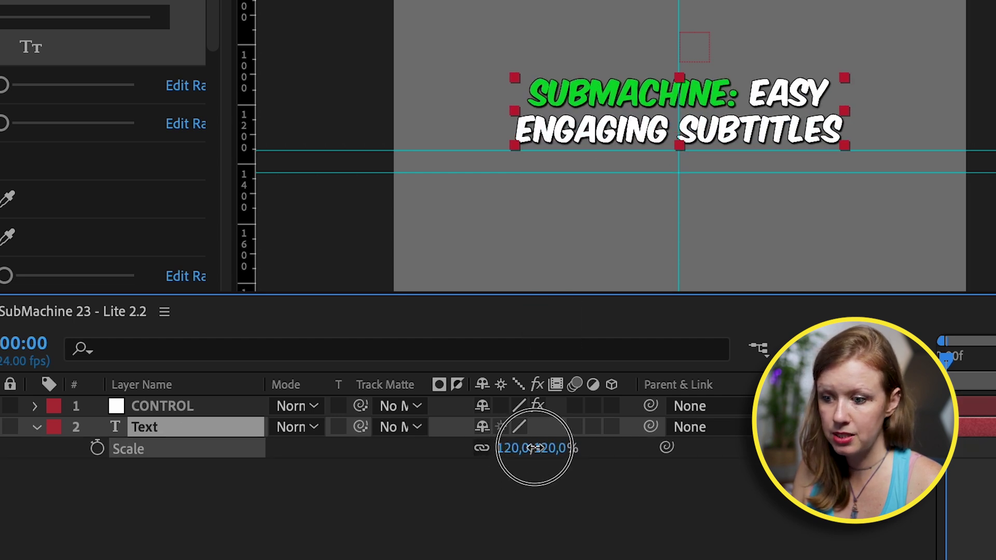
{"action": "left_click", "coordinate": [284, 448]}
{"action": "left_click", "coordinate": [207, 427]}
{"action": "key", "text": "p"}
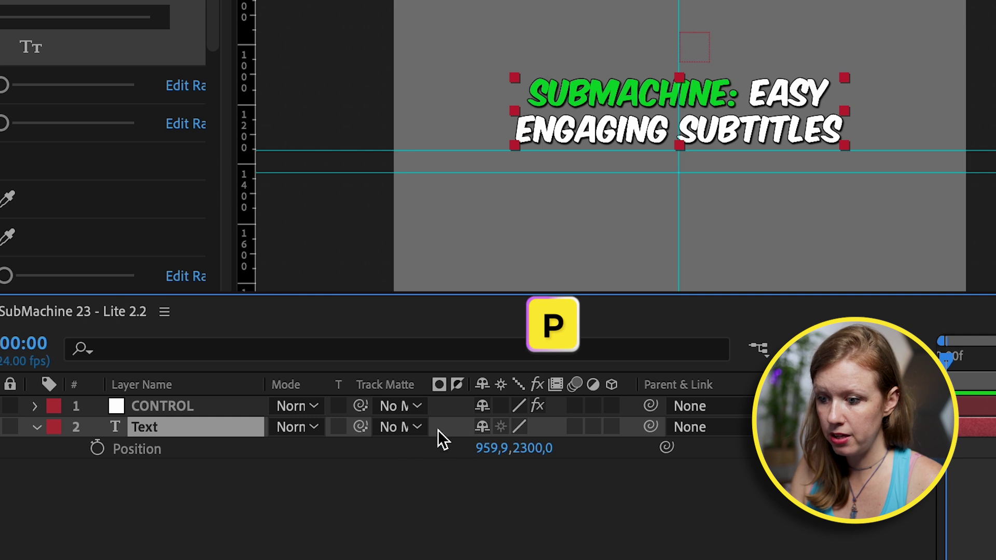
{"action": "left_click_drag", "start_coordinate": [536, 447], "coordinate": [711, 462]}
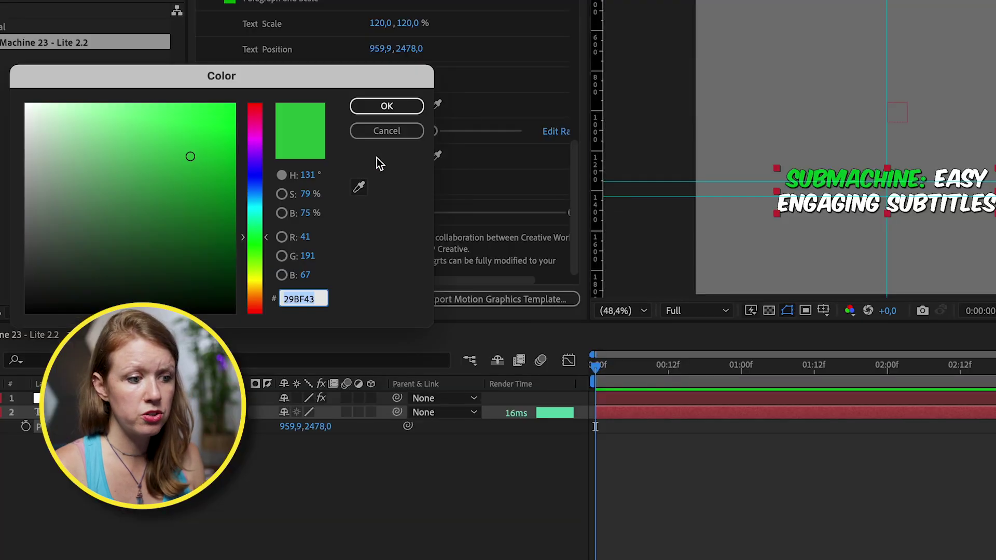
Make the current word colour white and set Unspoken Text Opacity to 50%
{"action": "left_click", "coordinate": [47, 145]}
{"action": "left_click_drag", "start_coordinate": [47, 144], "coordinate": [26, 104]}
{"action": "left_click", "coordinate": [363, 104]}
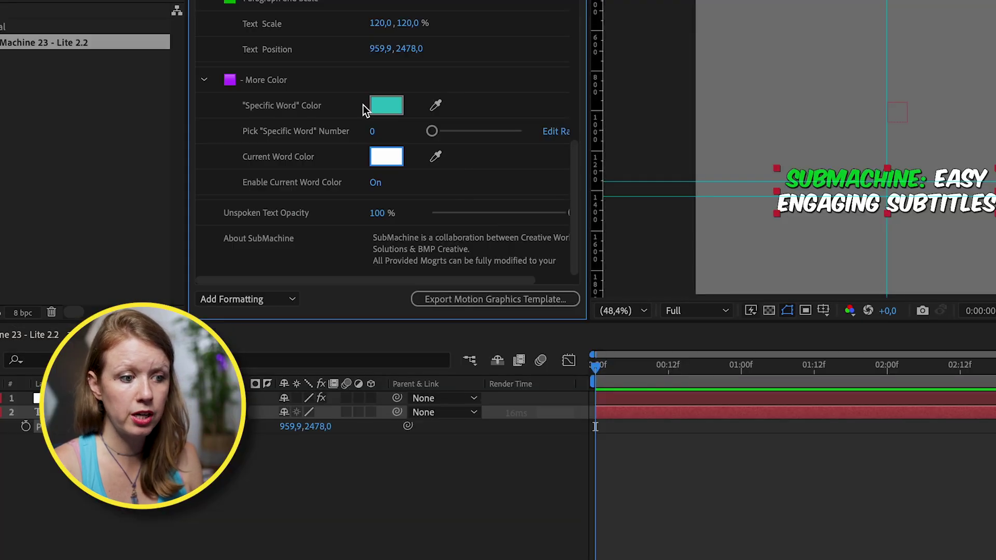
{"action": "left_click", "coordinate": [372, 213]}
{"action": "type", "text": "50"}
{"action": "key", "text": "Return"}
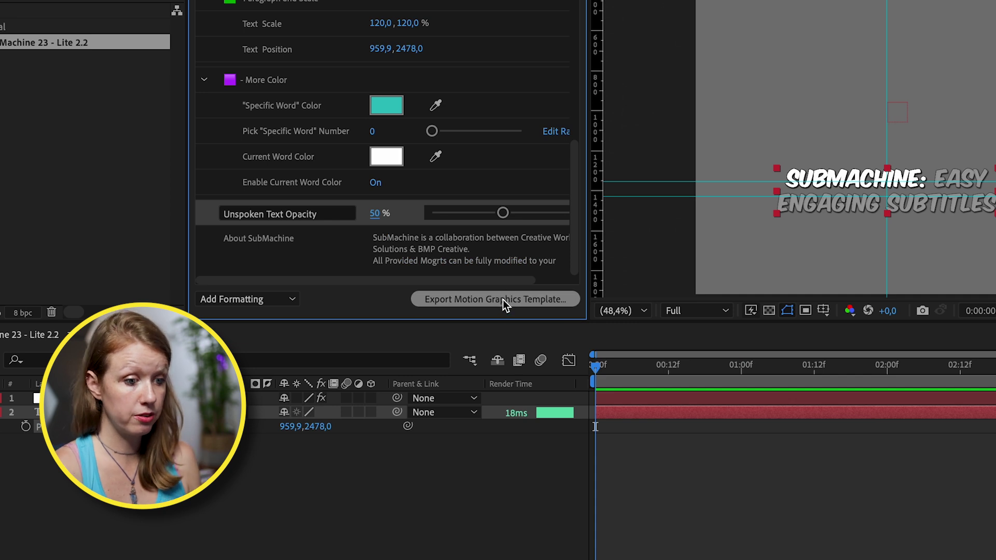
{"action": "left_click", "coordinate": [407, 359]}
Save the project and export the template as a 'DEMO'-prefixed .mogrt, accepting the font warning
{"action": "left_click", "coordinate": [746, 230]}
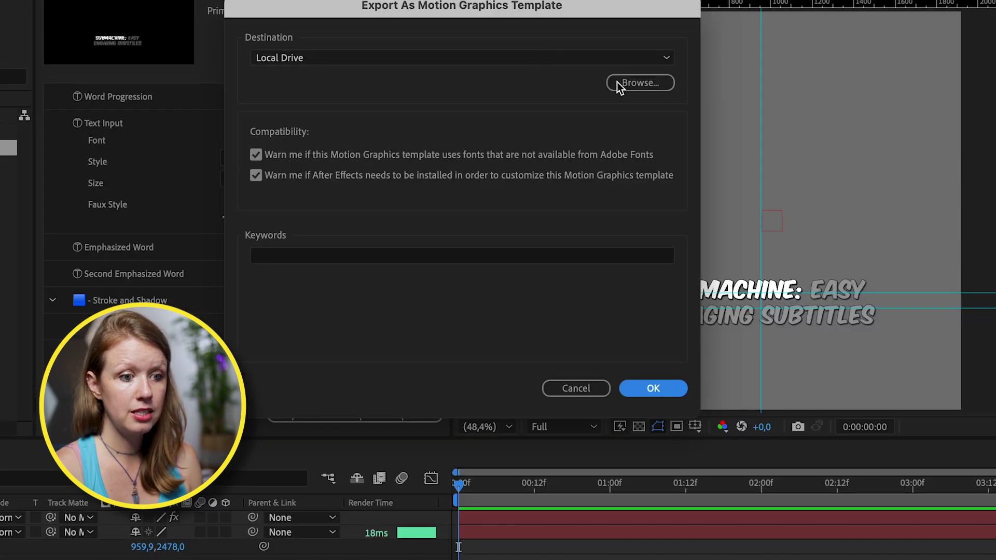
{"action": "left_click", "coordinate": [647, 86]}
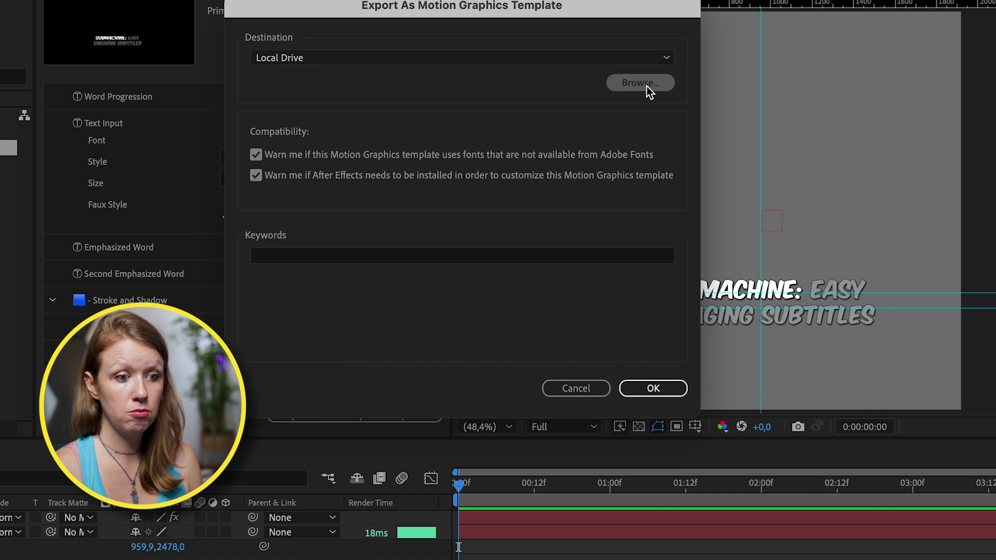
{"action": "left_click", "coordinate": [607, 92]}
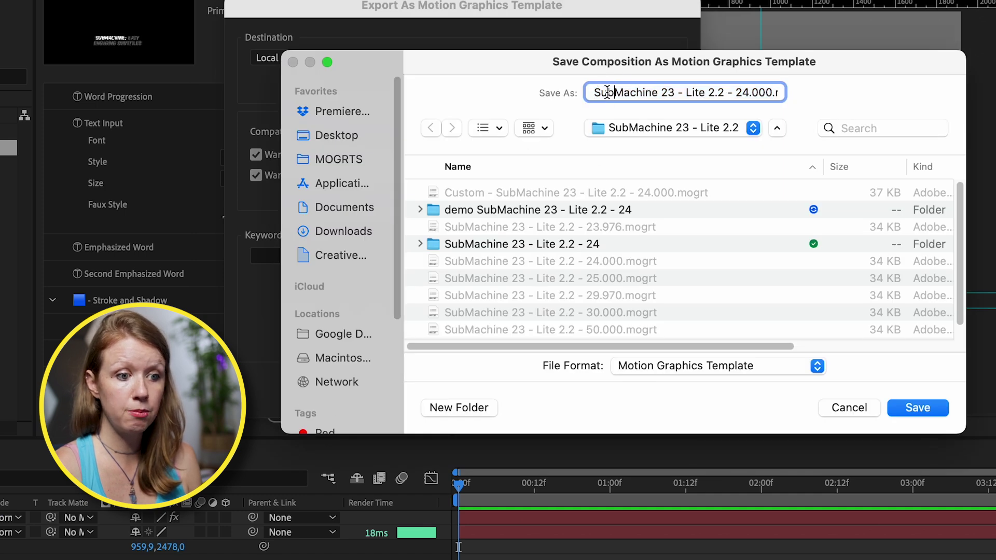
{"action": "type", "text": "DEMO -"}
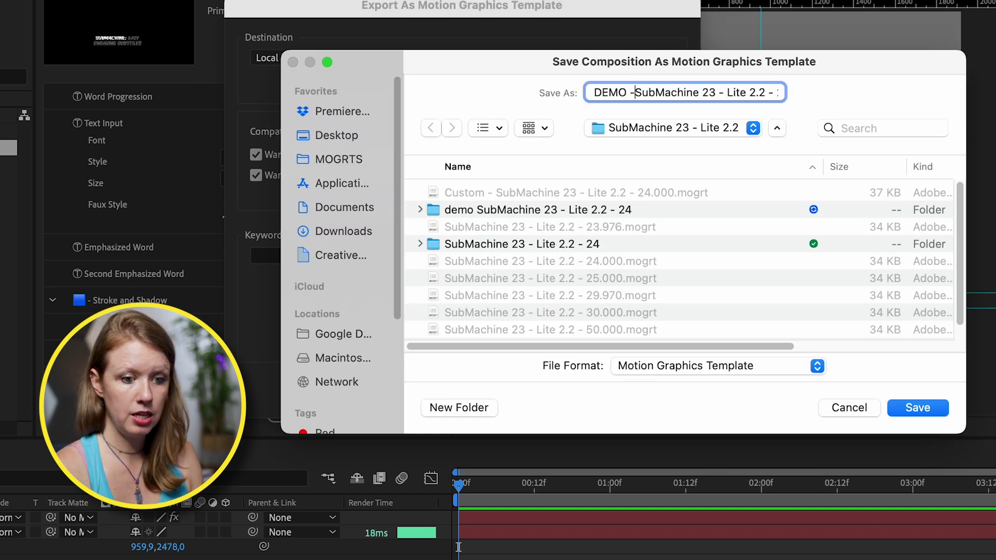
{"action": "key", "text": "Return"}
{"action": "left_click", "coordinate": [653, 388]}
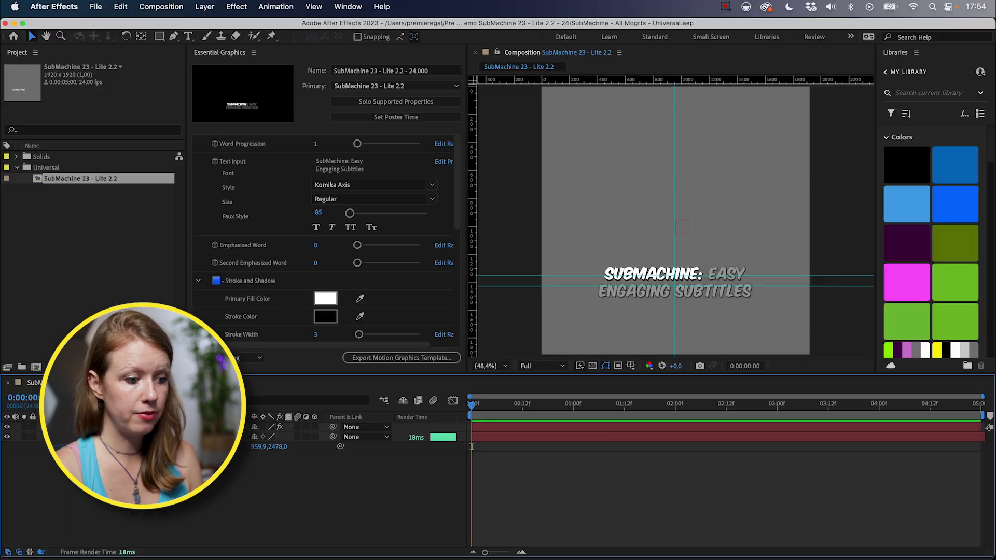
{"action": "left_click", "coordinate": [658, 381]}
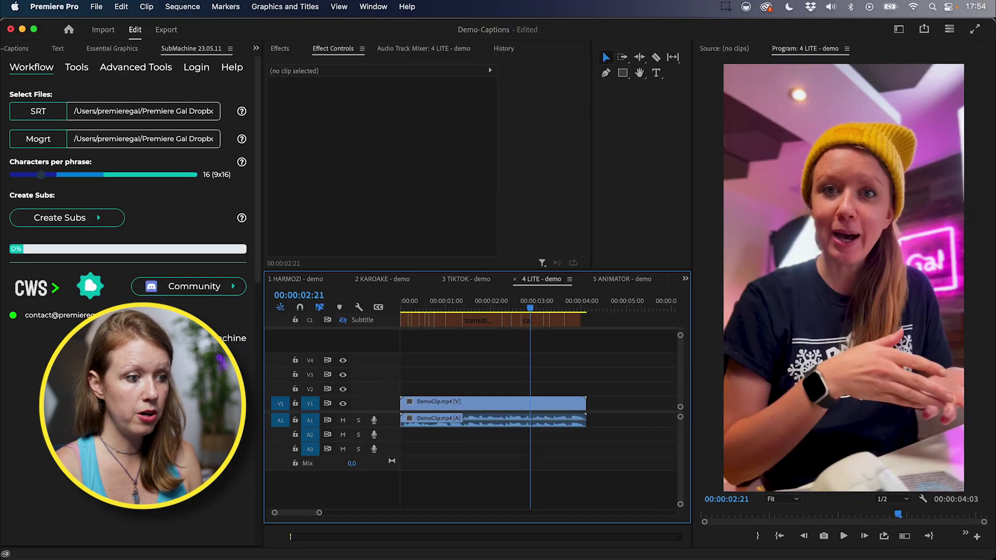
Build captions from DEMO -SubMachine 23 - Lite 2.2 - 24.000.mogrt and play the clip
{"action": "left_click", "coordinate": [24, 138]}
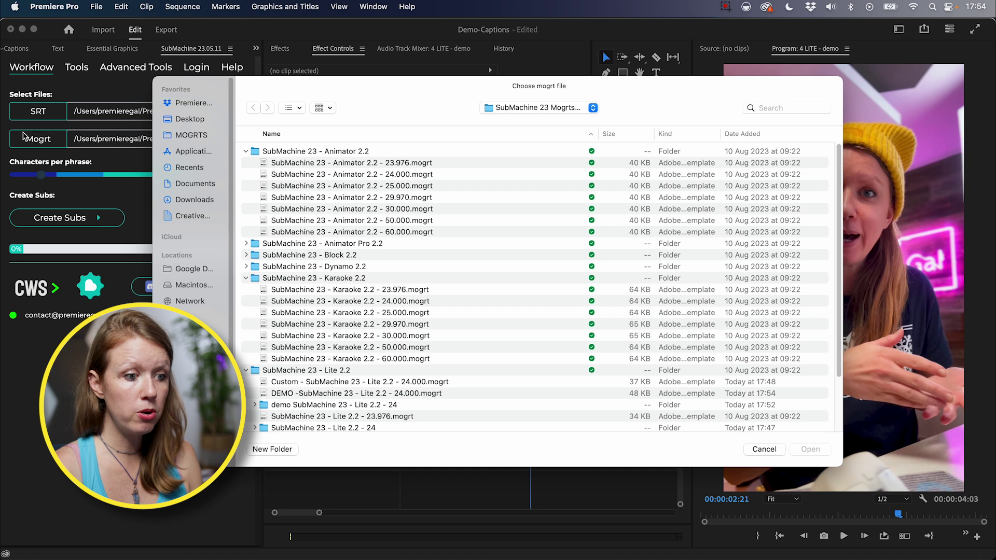
{"action": "scroll", "coordinate": [371, 371], "scroll_direction": "down", "scroll_amount": 3}
{"action": "left_click", "coordinate": [317, 352]}
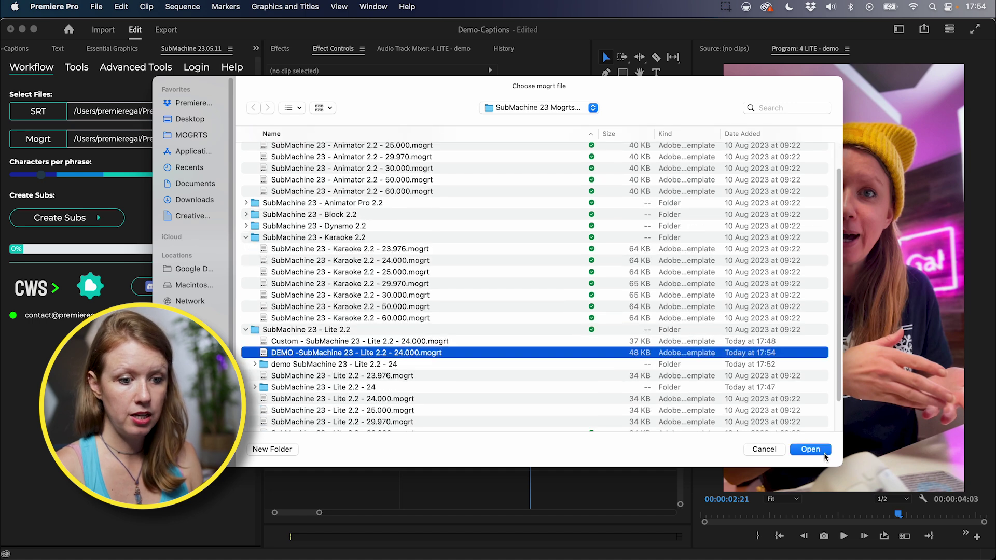
{"action": "left_click", "coordinate": [823, 452]}
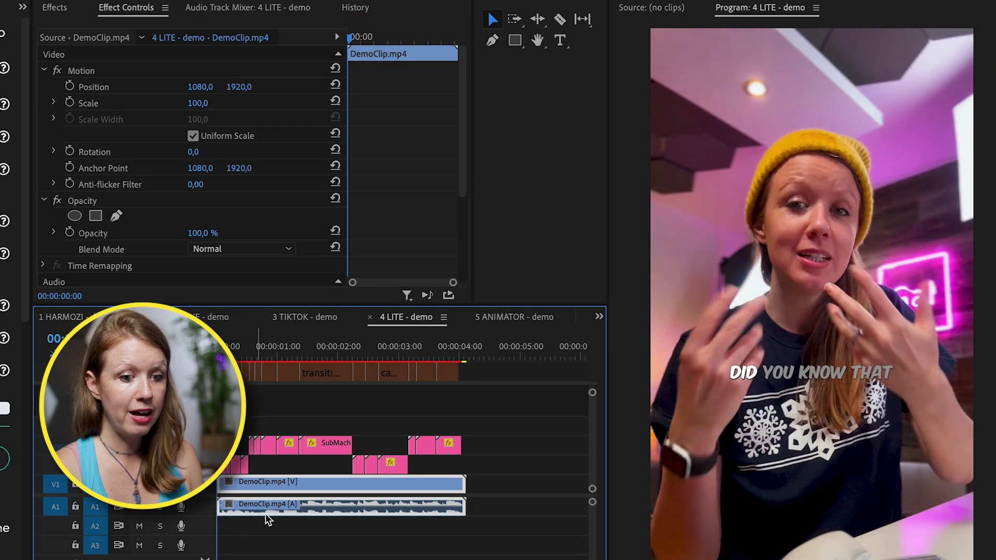
{"action": "key", "text": "space"}
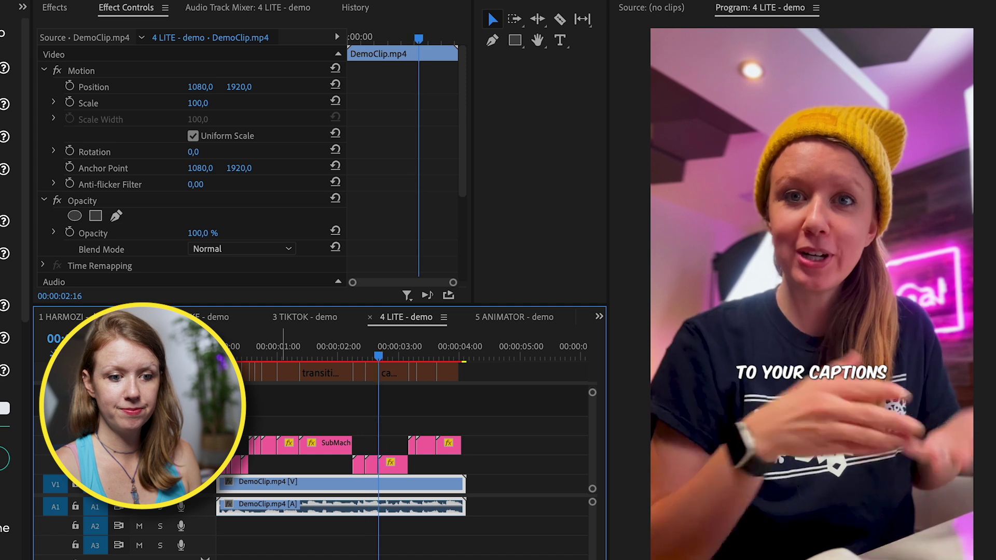
Stop playback of the captioned demo clip
{"action": "key", "text": "space"}
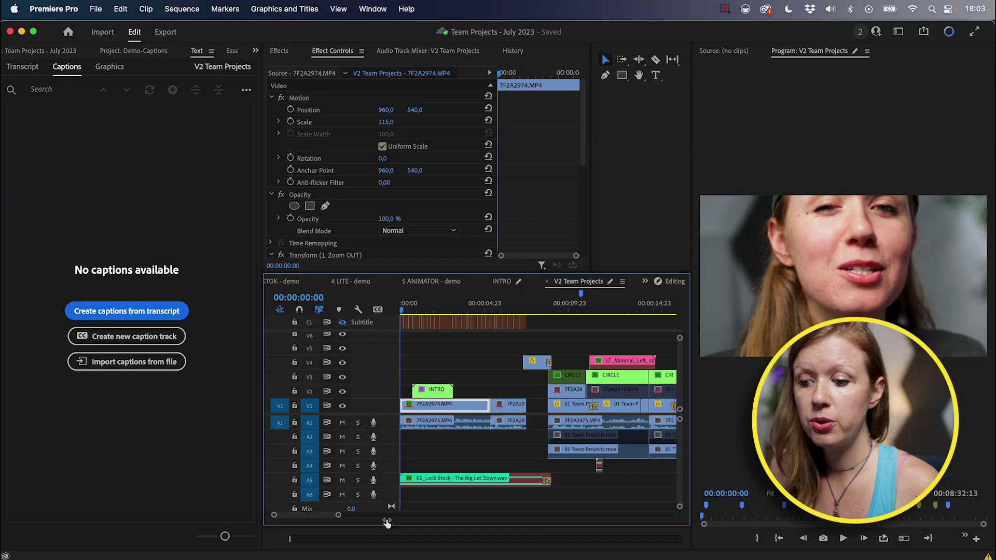
Show the V2 Team Projects transcript and select the INTRO and 7F2A2974 intro clips
{"action": "left_click_drag", "start_coordinate": [395, 516], "coordinate": [449, 529]}
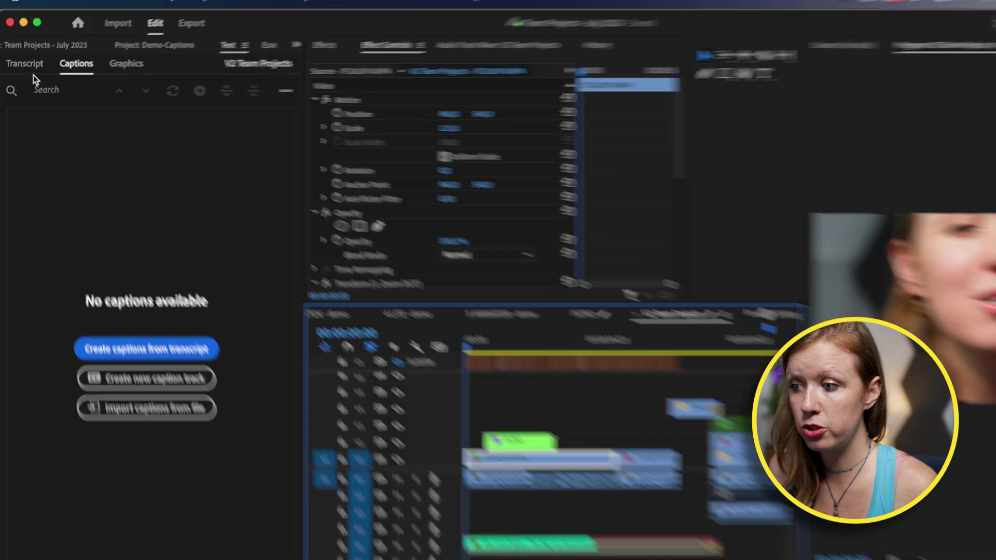
{"action": "left_click", "coordinate": [23, 67]}
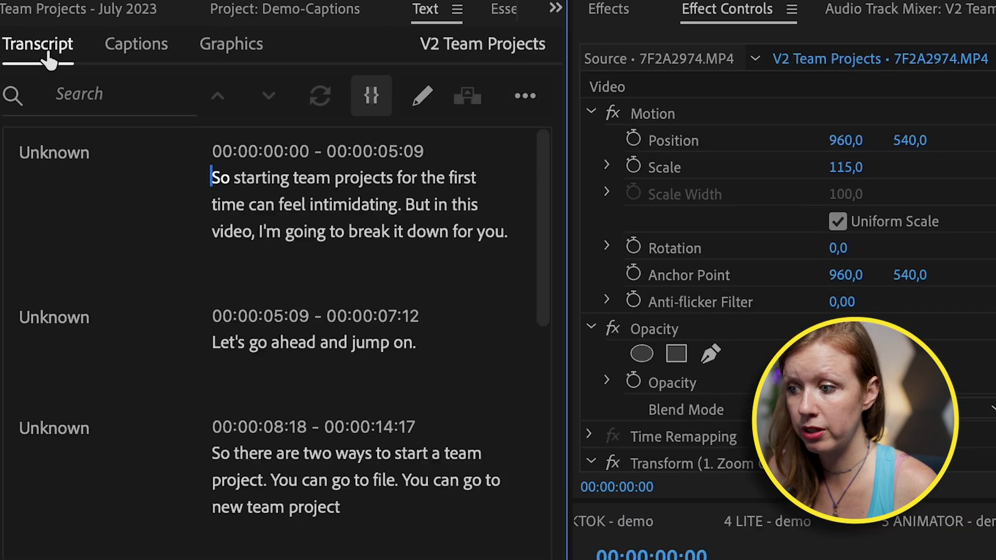
{"action": "left_click_drag", "start_coordinate": [542, 151], "coordinate": [549, 27]}
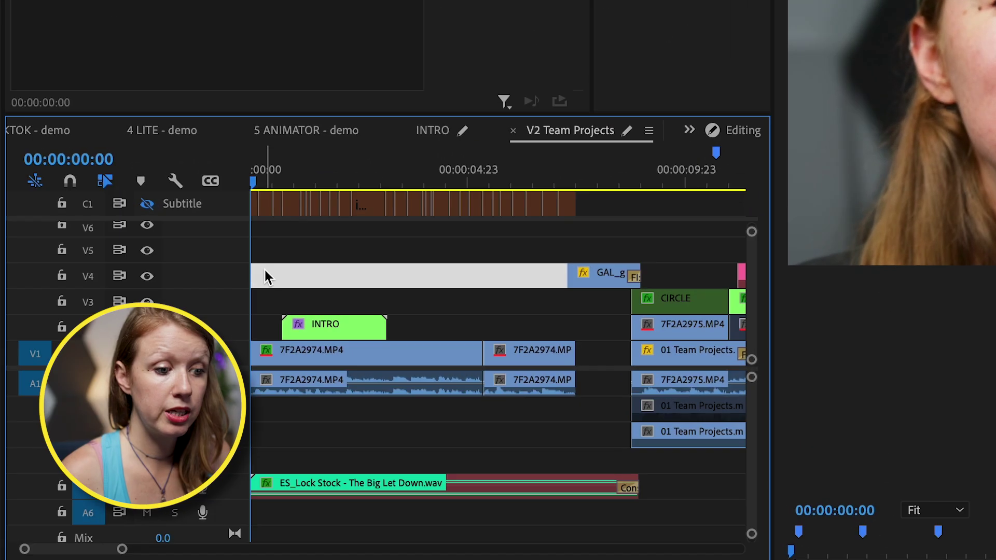
{"action": "mouse_move", "coordinate": [295, 289]}
{"action": "left_mouse_down"}
{"action": "mouse_move", "coordinate": [459, 416]}
{"action": "mouse_move", "coordinate": [549, 404]}
{"action": "left_mouse_up"}
{"action": "right_click", "coordinate": [536, 358]}
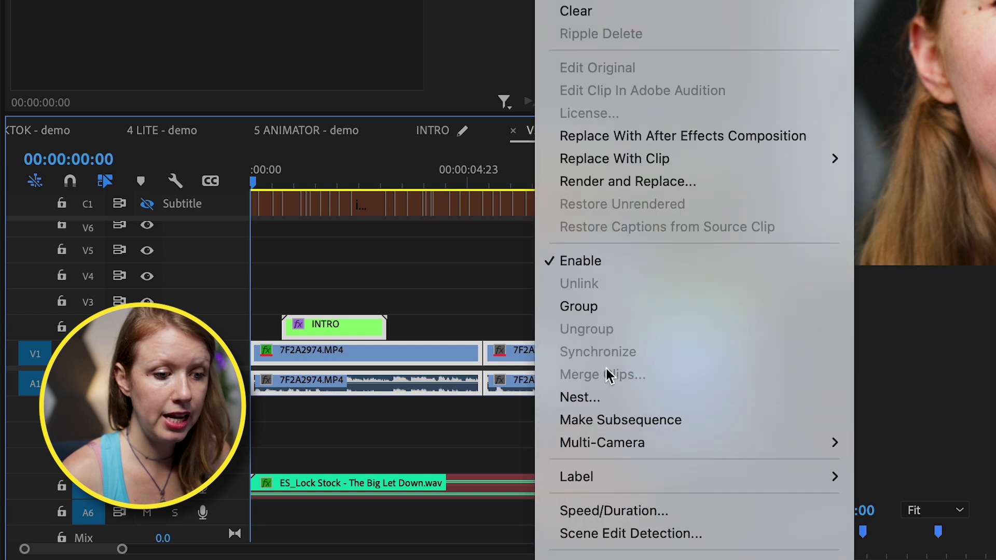
Nest the intro clips as Nested Sequence 01, then open it and scrub through
{"action": "left_click", "coordinate": [612, 403]}
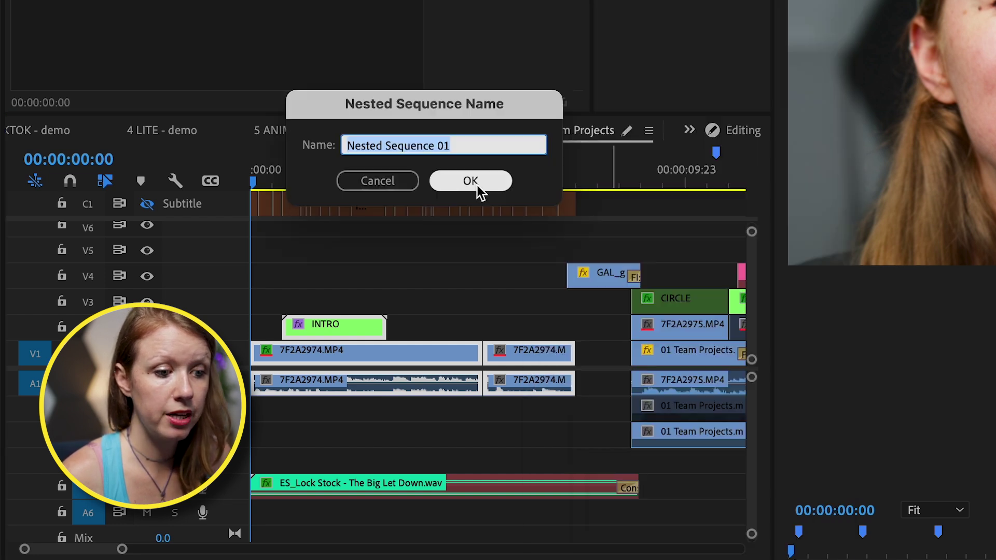
{"action": "left_click", "coordinate": [474, 185]}
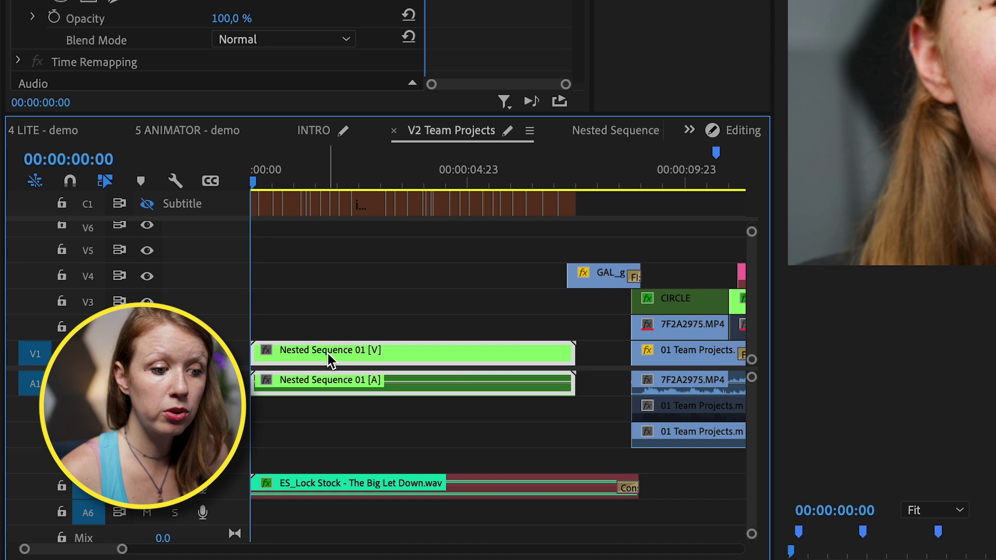
{"action": "double_click", "coordinate": [328, 353]}
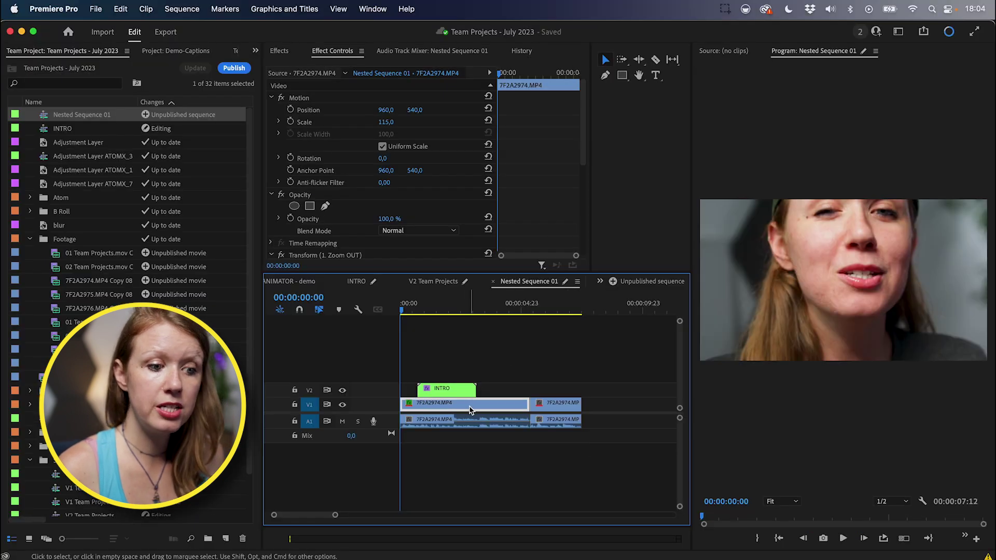
{"action": "left_click_drag", "start_coordinate": [551, 310], "coordinate": [402, 311]}
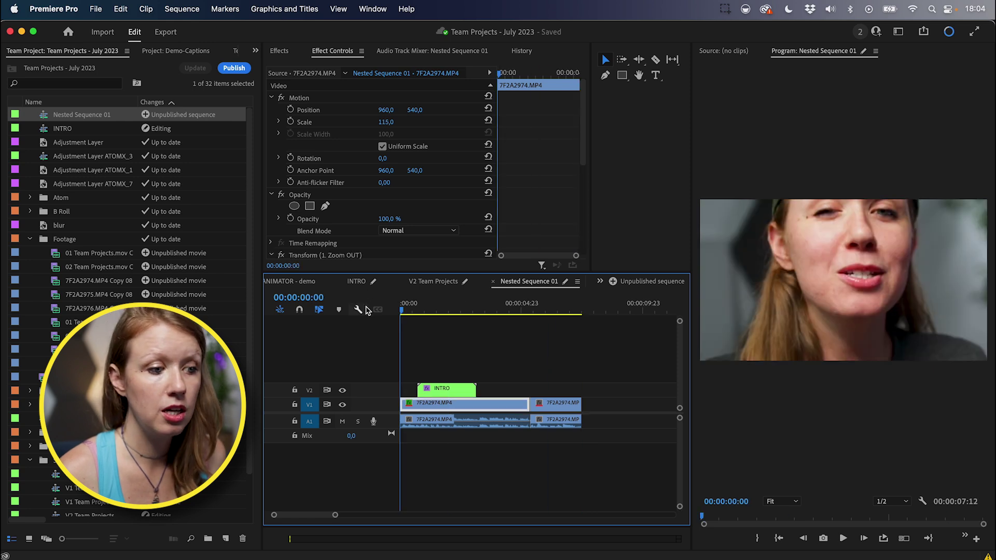
{"action": "left_click", "coordinate": [257, 51]}
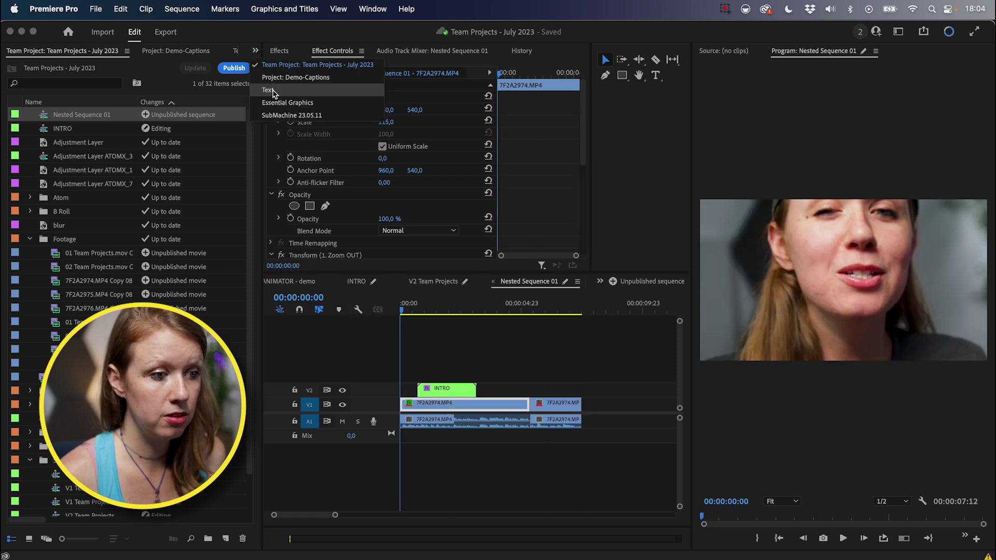
Generate one-word subtitle captions for Nested Sequence 01 from its transcript, then open the caption actions menu
{"action": "left_click", "coordinate": [275, 93]}
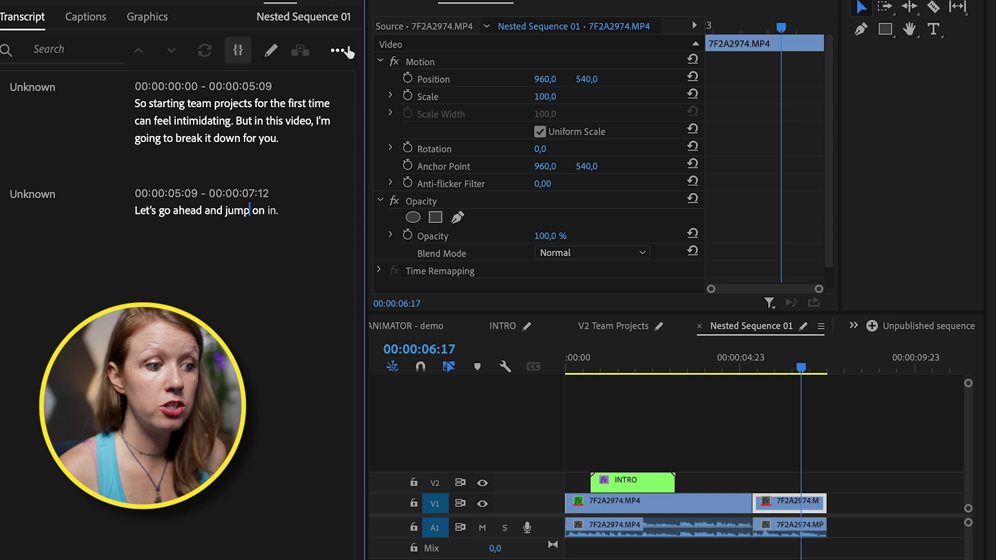
{"action": "left_click", "coordinate": [348, 52]}
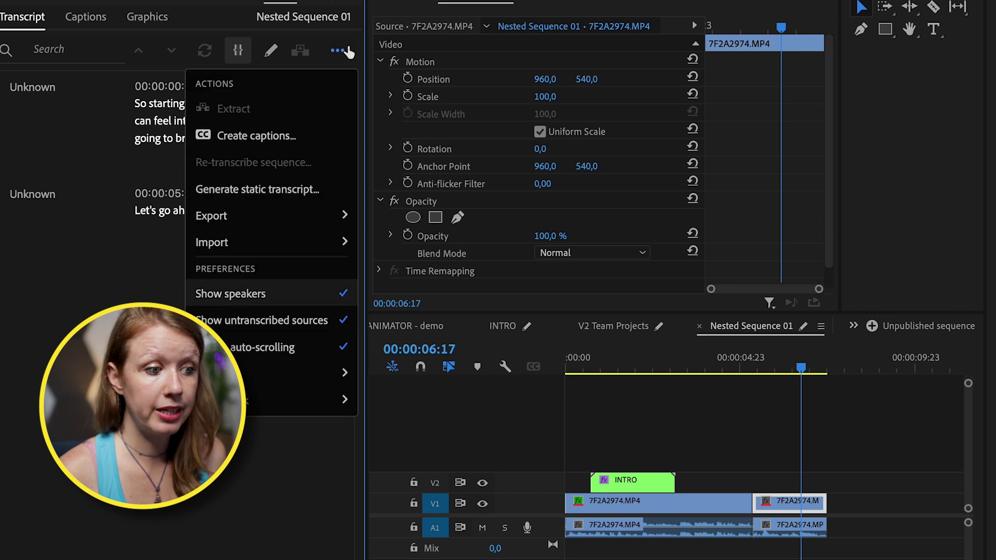
{"action": "left_click", "coordinate": [308, 142]}
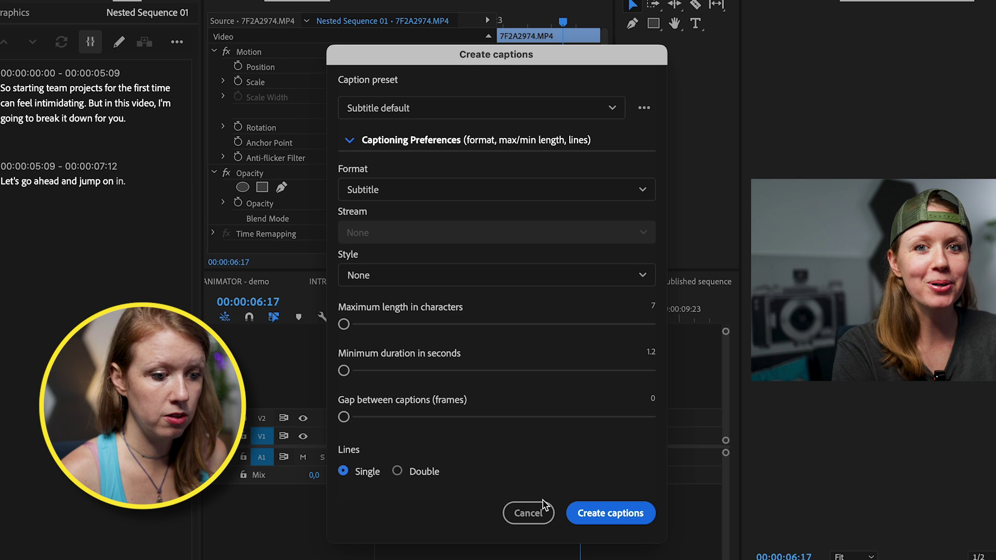
{"action": "left_click", "coordinate": [623, 516]}
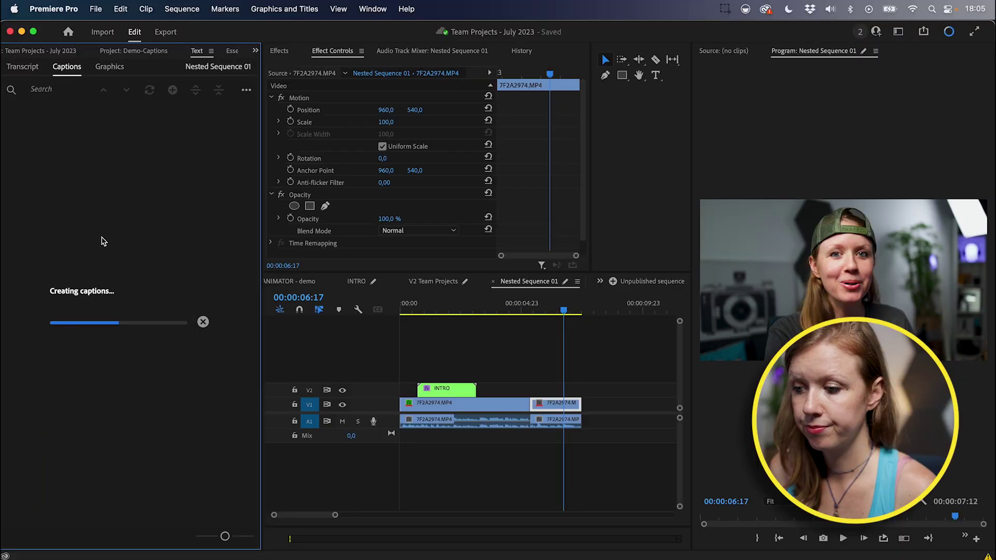
{"action": "left_click", "coordinate": [182, 42]}
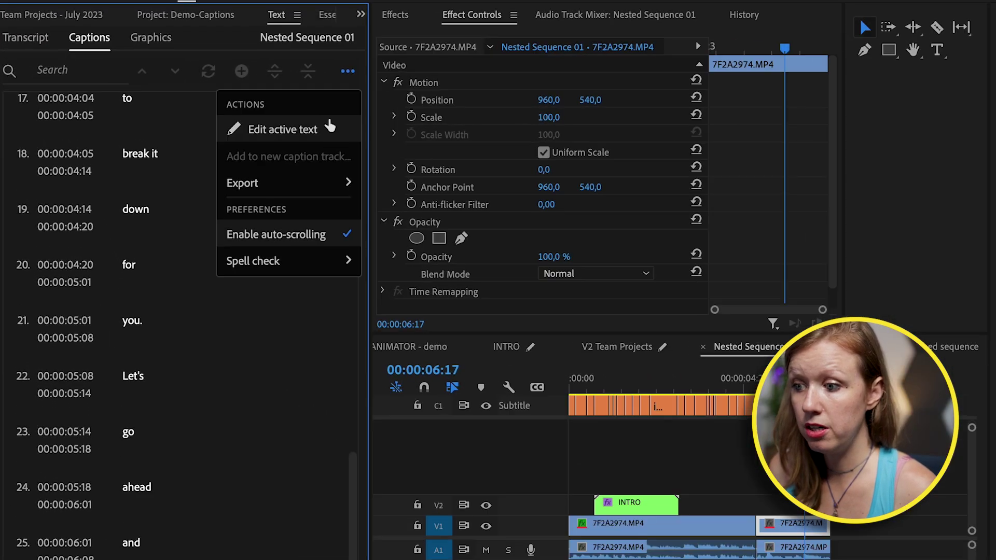
Export the captions as 'Nested Sequence 01.srt' and switch to the SubMachine panel
{"action": "mouse_move", "coordinate": [236, 167]}
{"action": "left_click", "coordinate": [176, 240]}
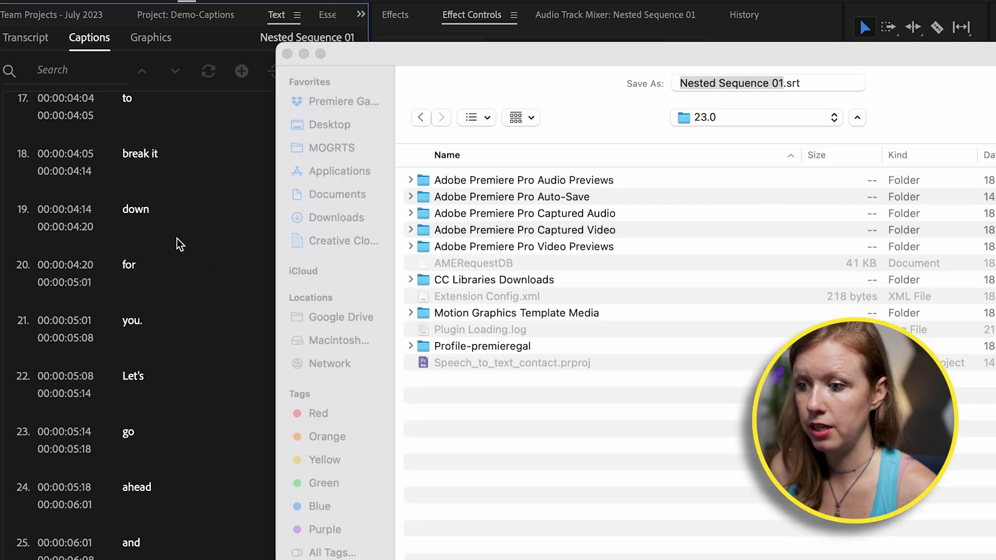
{"action": "left_click", "coordinate": [363, 16]}
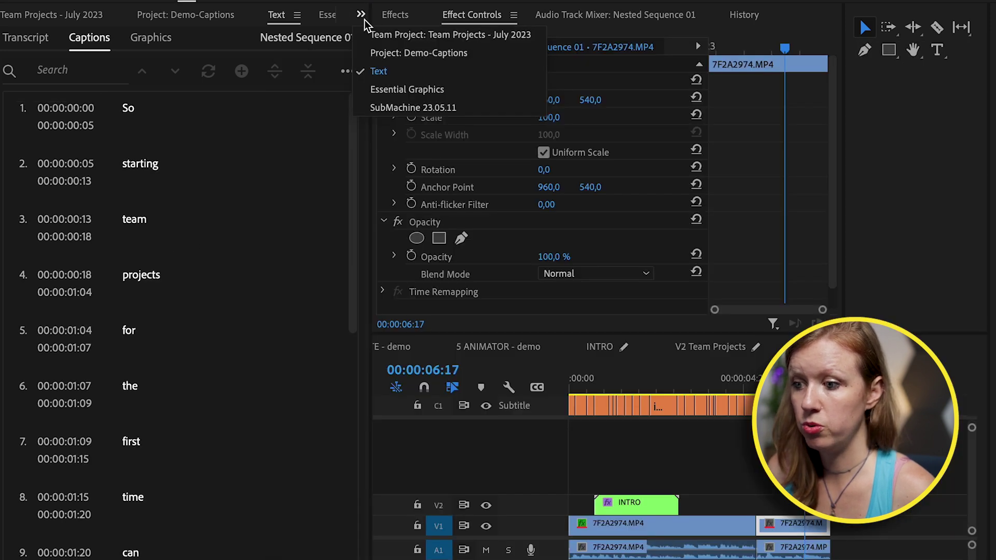
{"action": "left_click", "coordinate": [426, 110]}
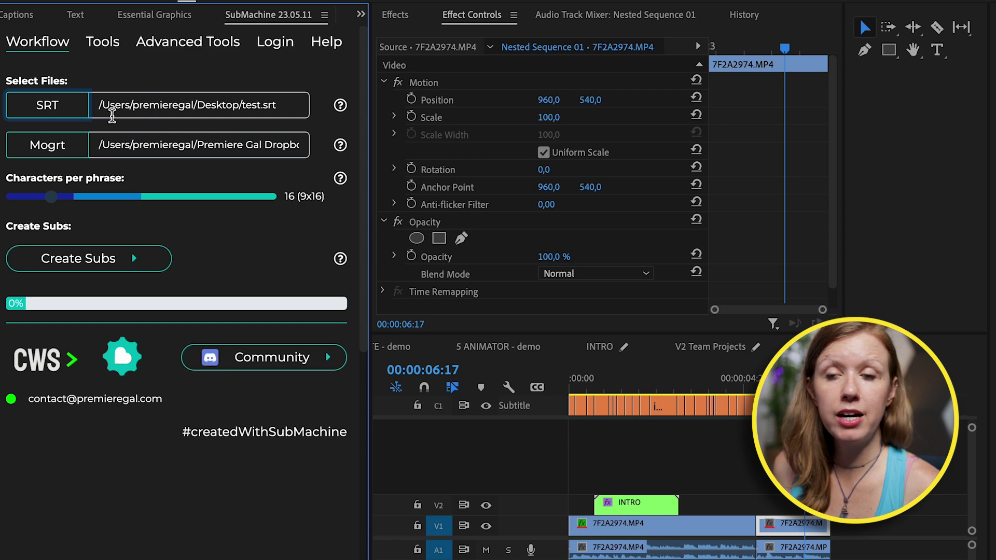
Build SubMachine captions with the NEW GAL KARAOKE 24fps template at 30 characters per phrase and preview them
{"action": "left_click", "coordinate": [54, 146]}
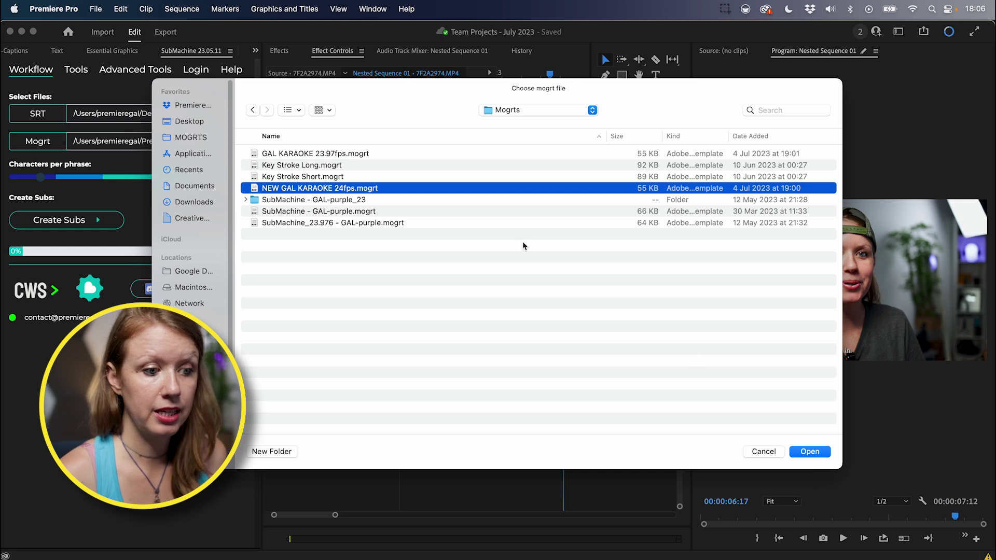
{"action": "left_click", "coordinate": [829, 451]}
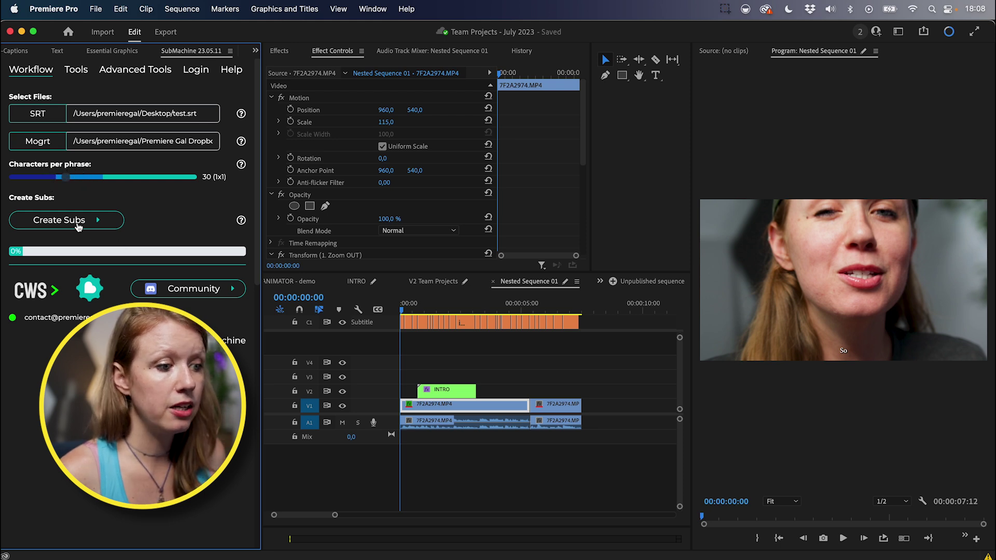
{"action": "left_click", "coordinate": [81, 220]}
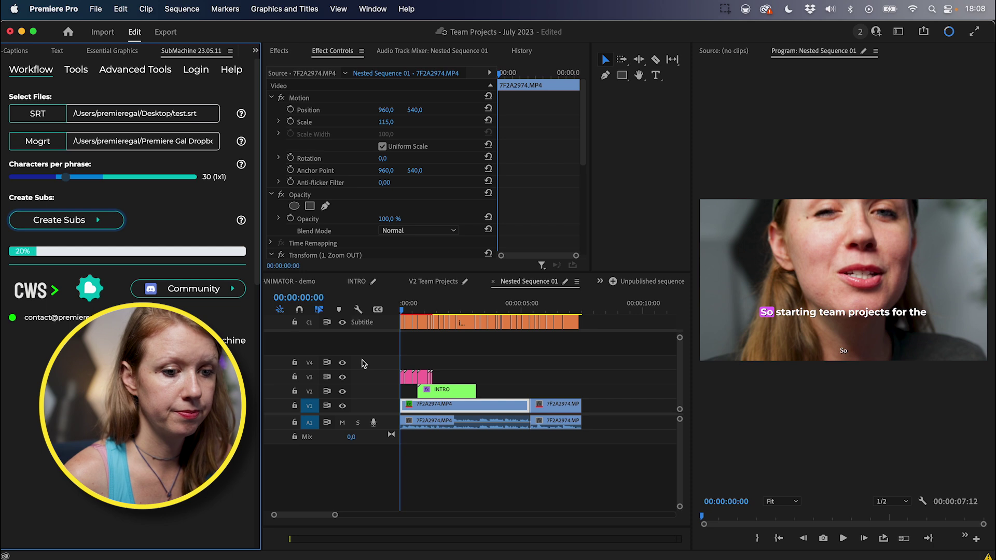
{"action": "key", "text": "space"}
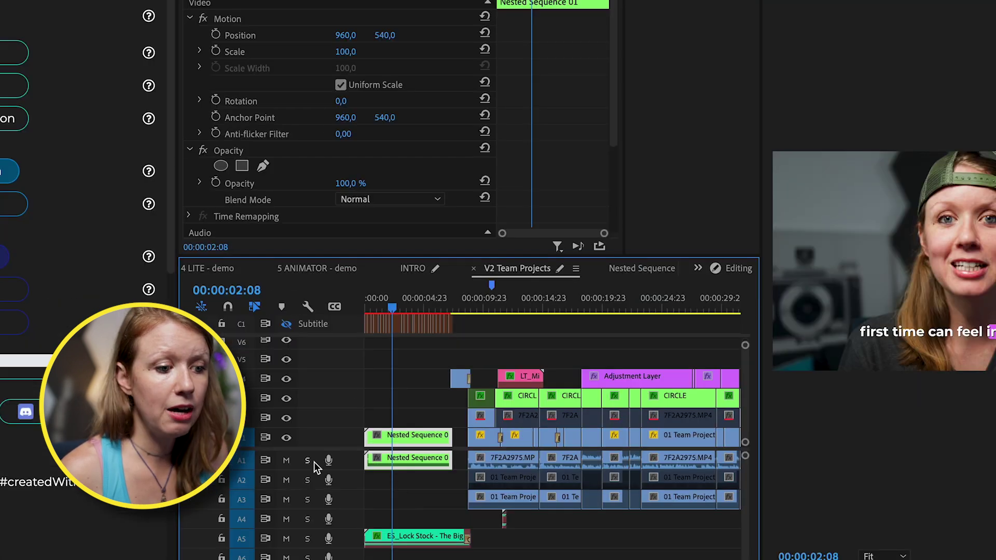
{"action": "mouse_move", "coordinate": [391, 307]}
{"action": "left_mouse_down"}
{"action": "mouse_move", "coordinate": [349, 306]}
{"action": "mouse_move", "coordinate": [400, 306]}
{"action": "left_mouse_up"}
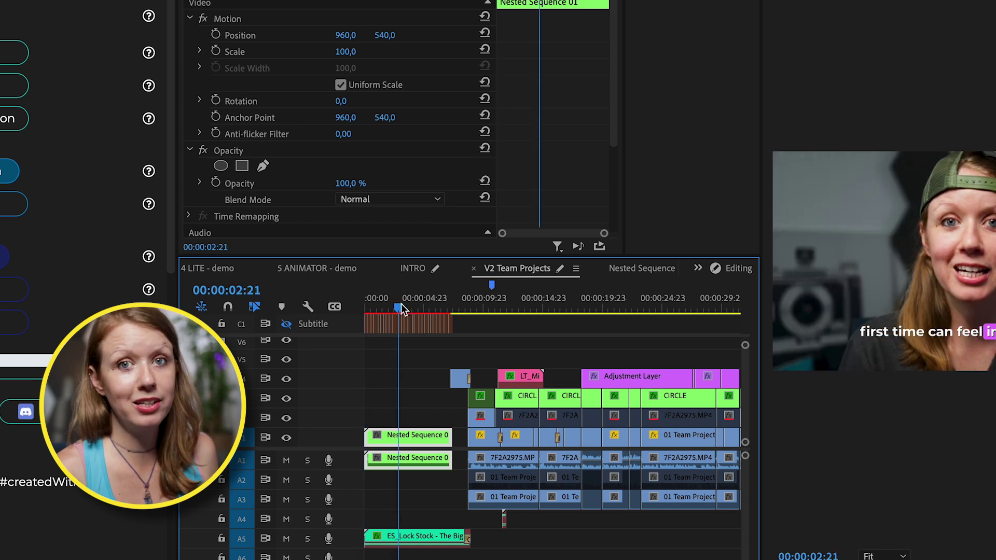